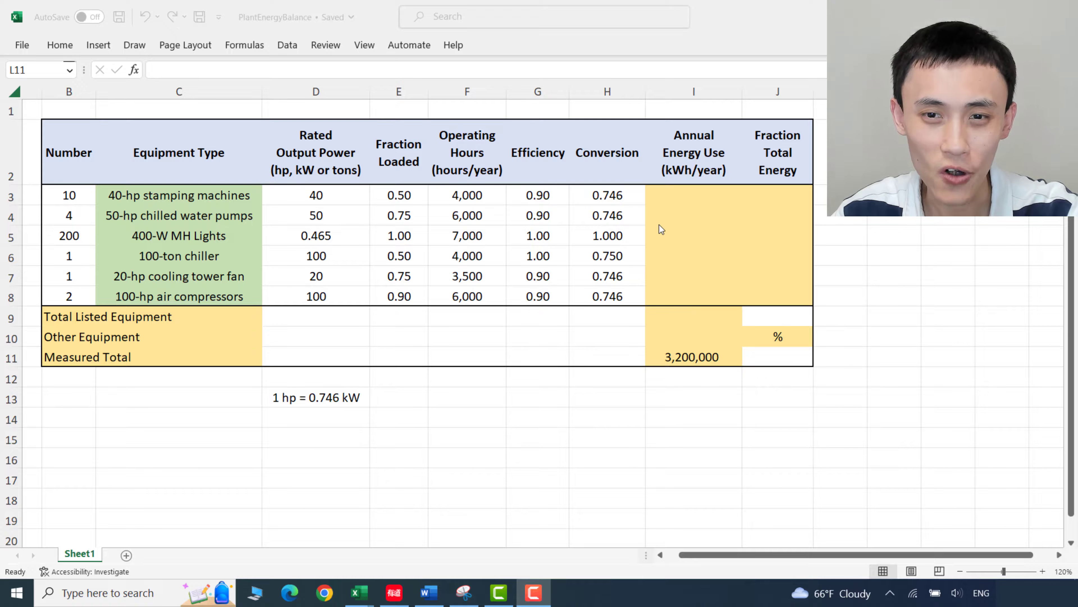
- Calculate the annual energy use of the 40-hp stamping machines in cell I3 with the formula =D3*B3*E3*F3/G3*H3
{"action": "left_click", "coordinate": [689, 195]}
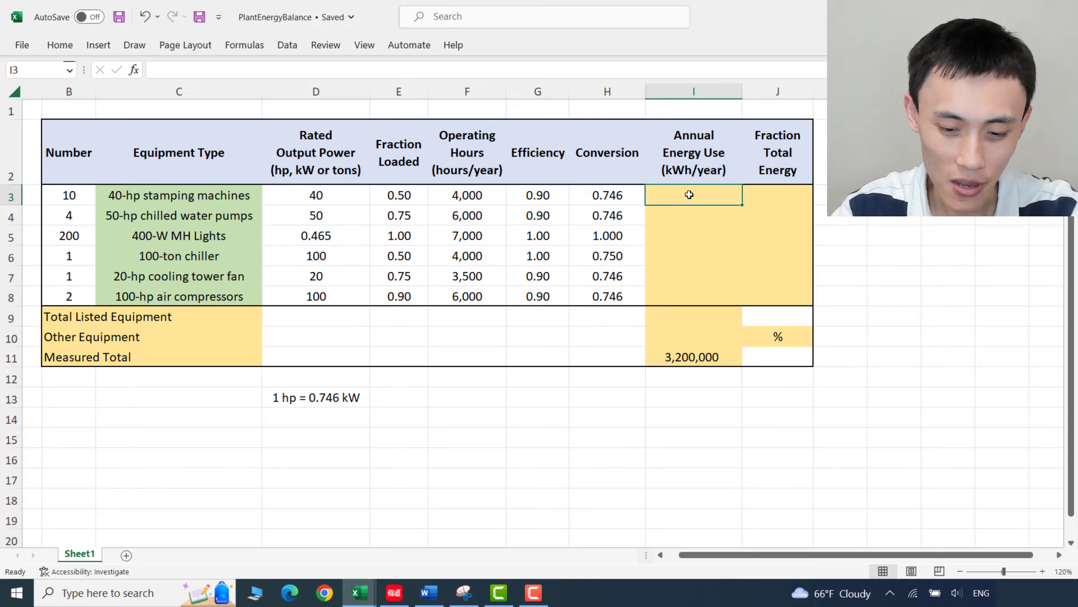
{"action": "type", "text": "="}
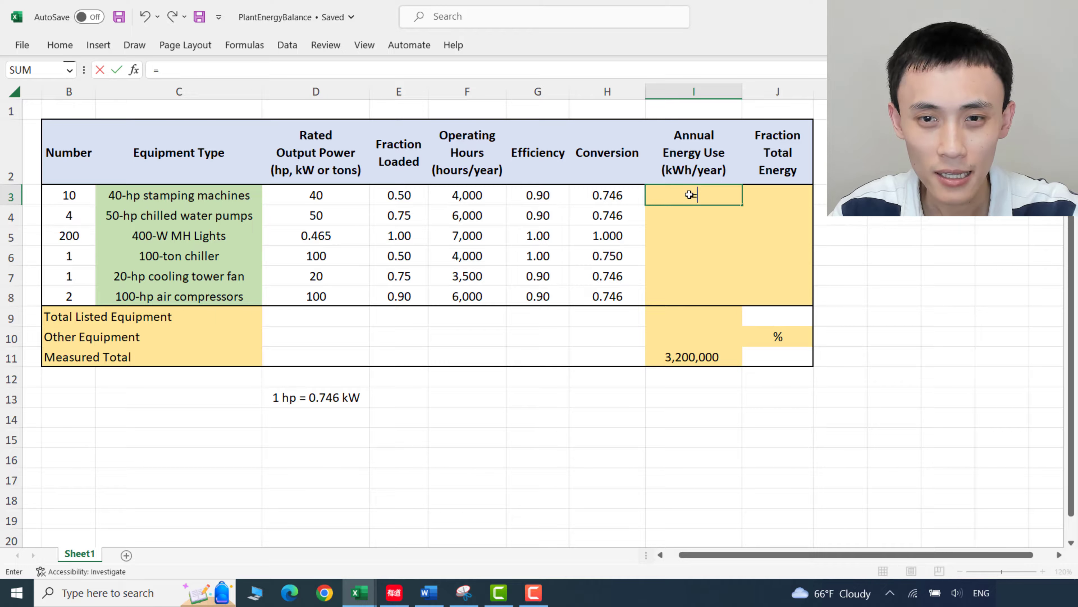
{"action": "left_click", "coordinate": [309, 198]}
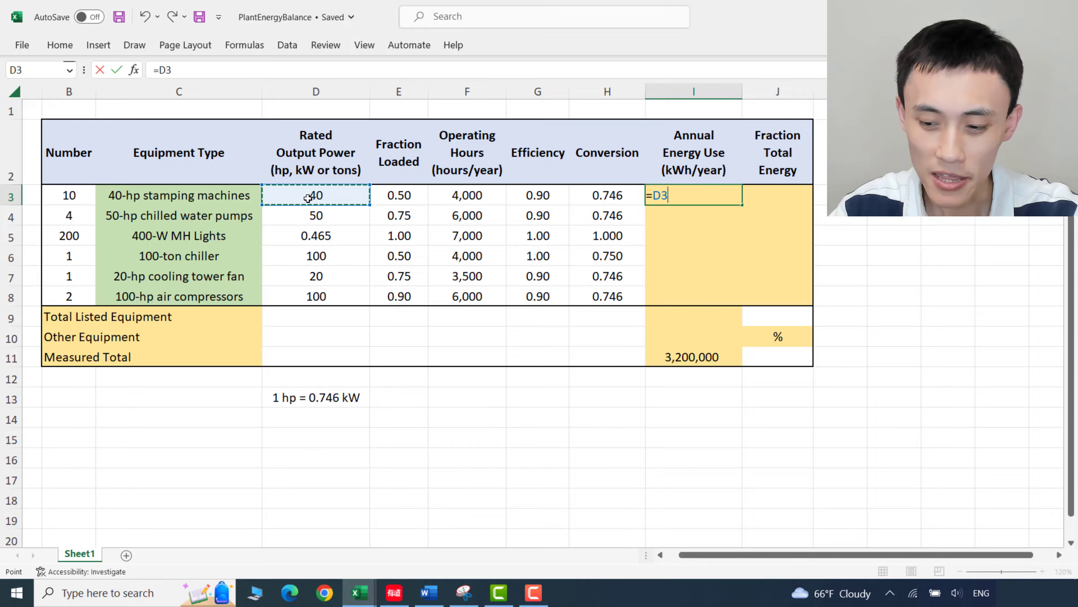
{"action": "type", "text": "*"}
{"action": "left_click", "coordinate": [71, 193]}
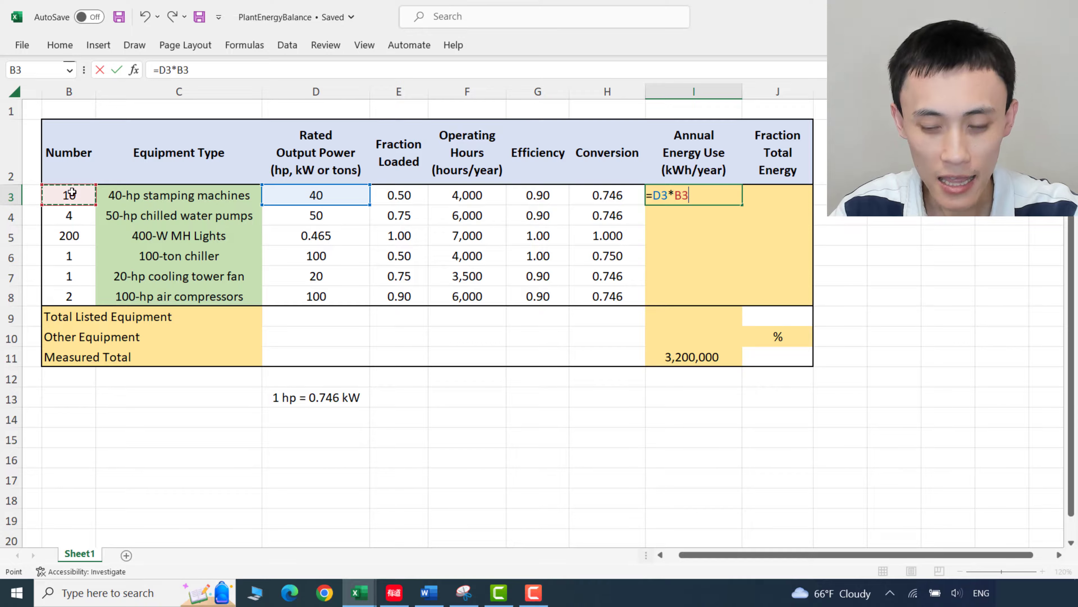
{"action": "type", "text": "*"}
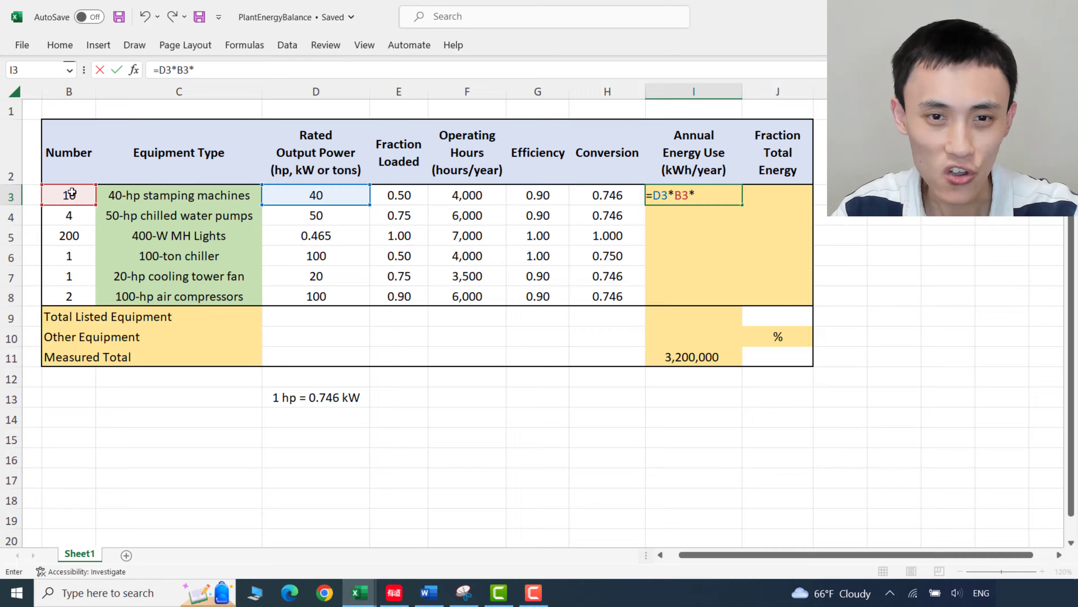
{"action": "left_click", "coordinate": [387, 199]}
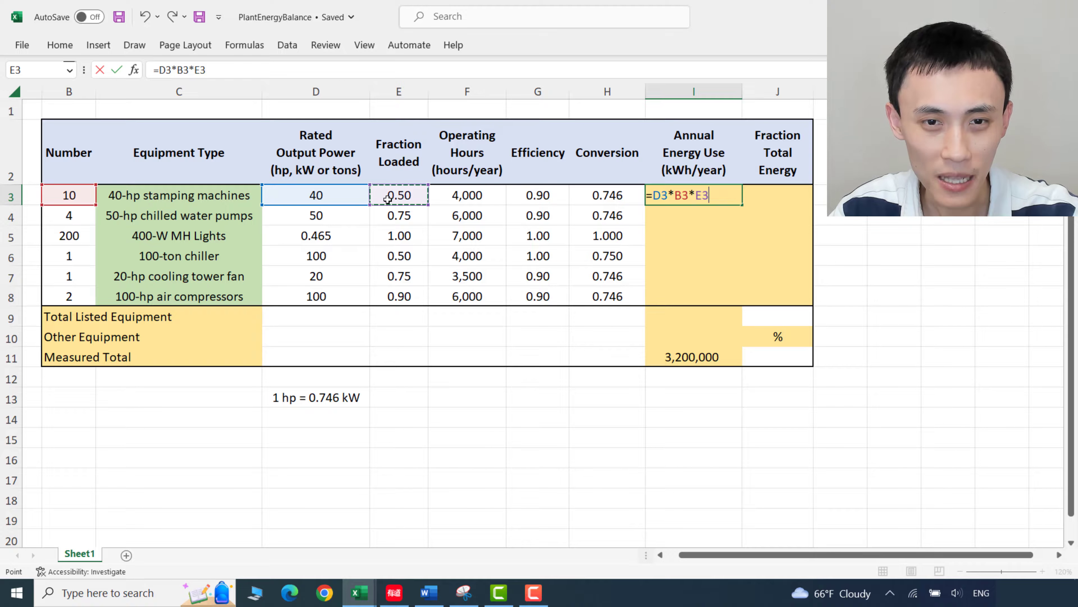
{"action": "type", "text": "*"}
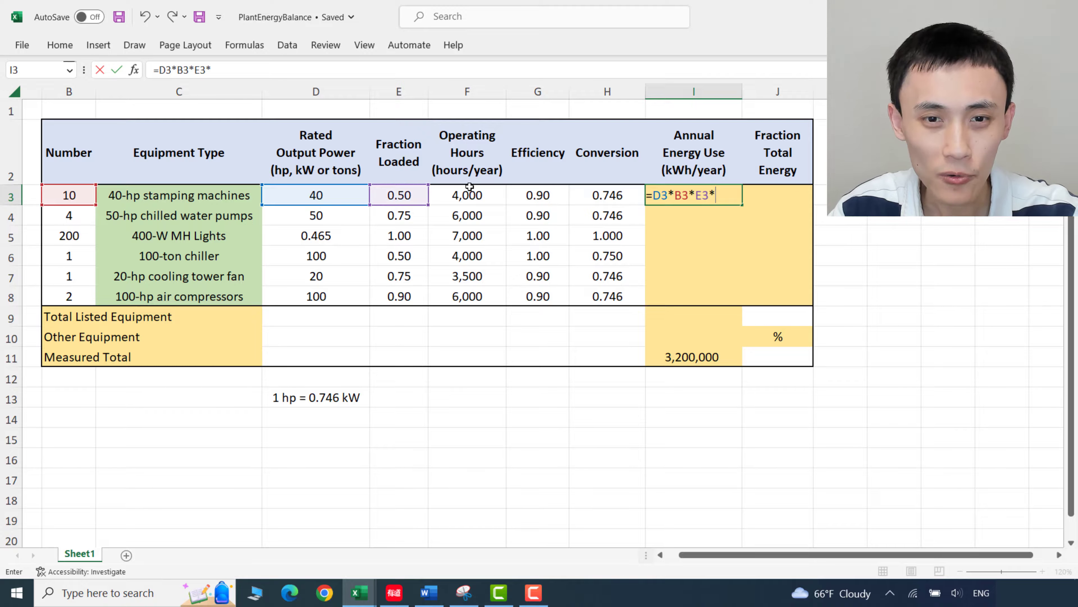
{"action": "left_click", "coordinate": [470, 196]}
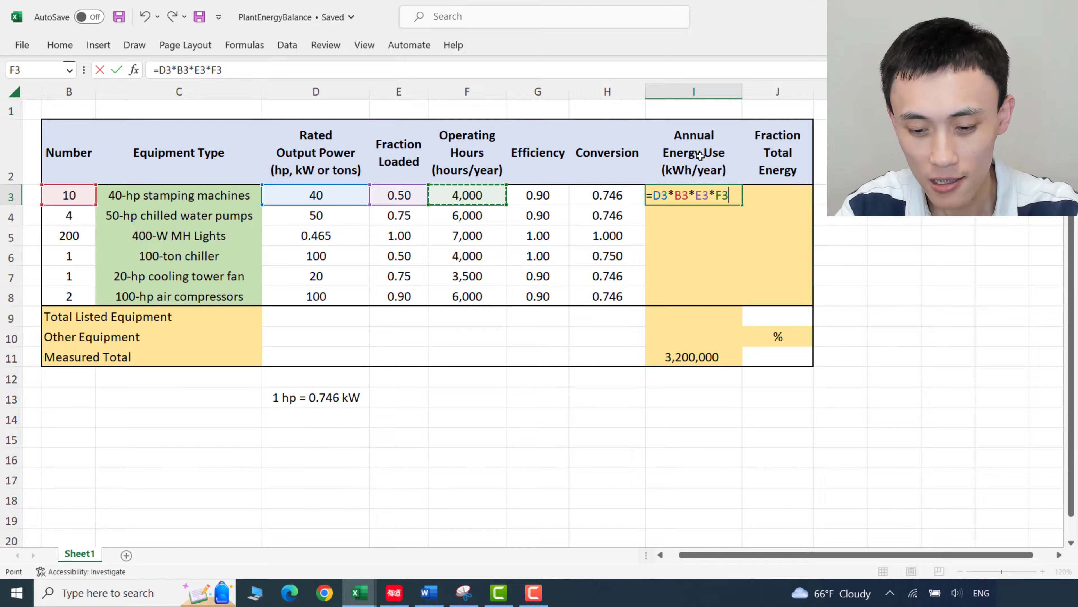
{"action": "type", "text": "/"}
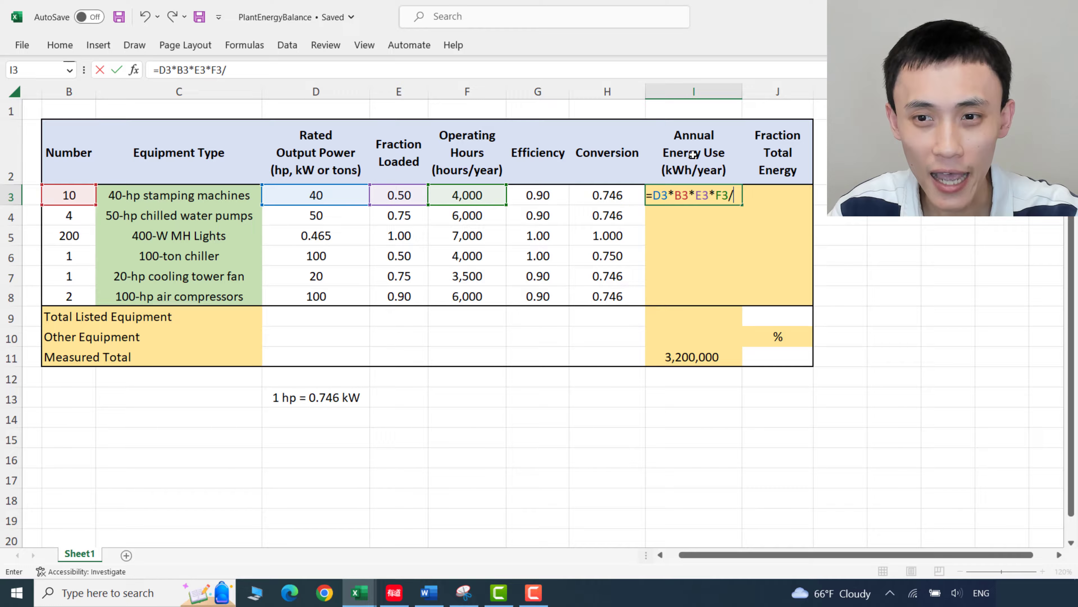
{"action": "left_click", "coordinate": [543, 194]}
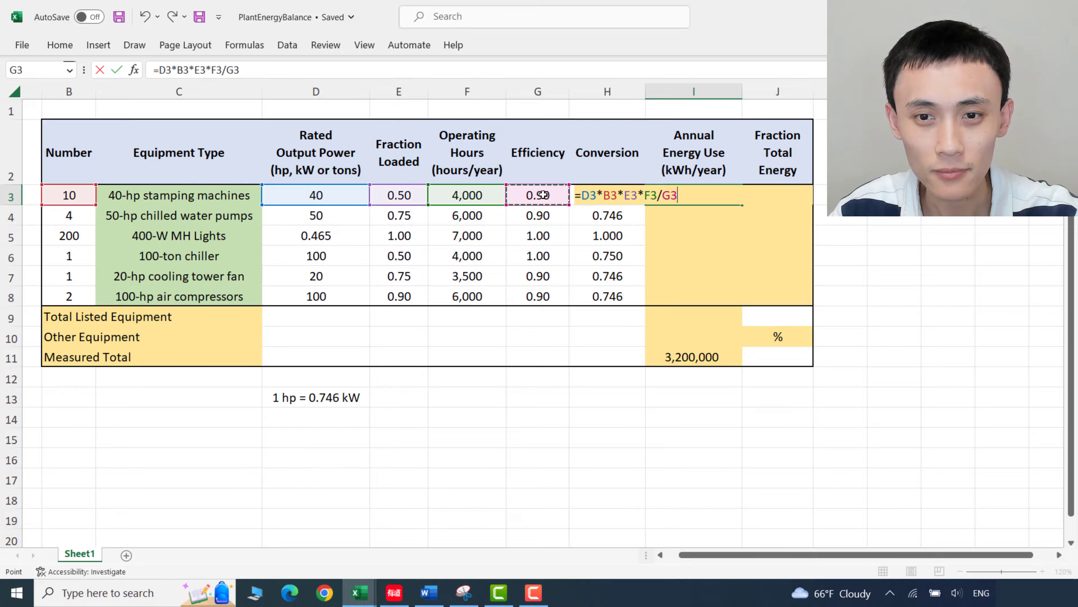
{"action": "type", "text": "*"}
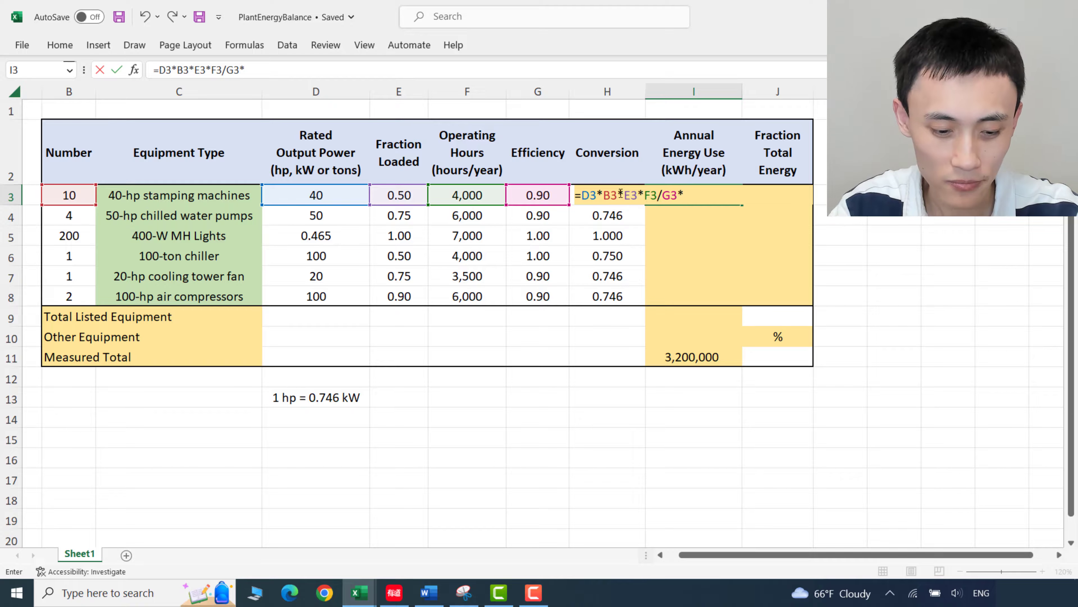
{"action": "type", "text": "h3"}
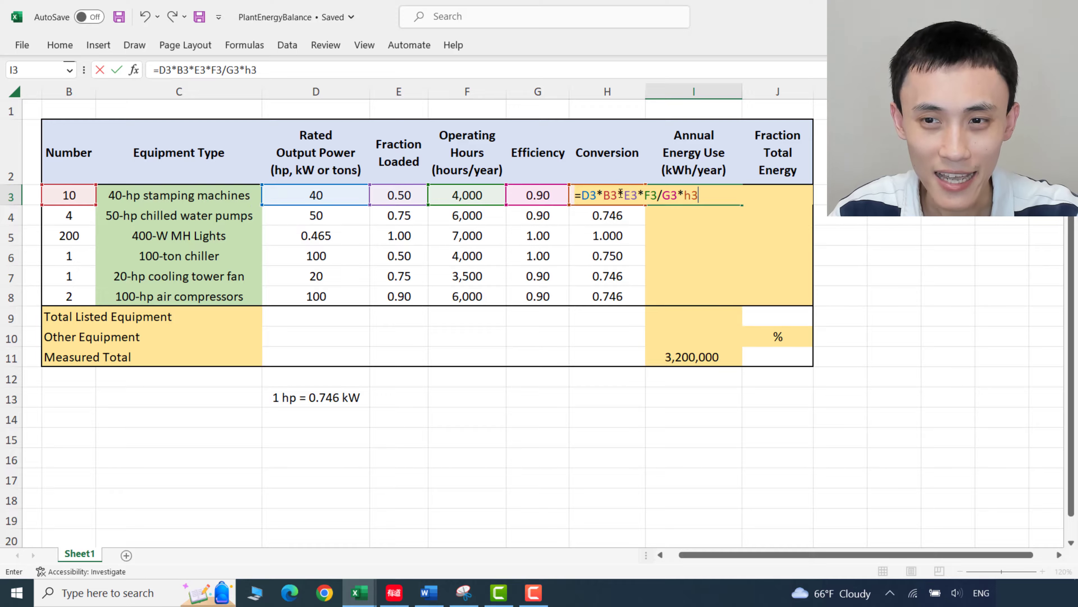
{"action": "key", "text": "ctrl+Return"}
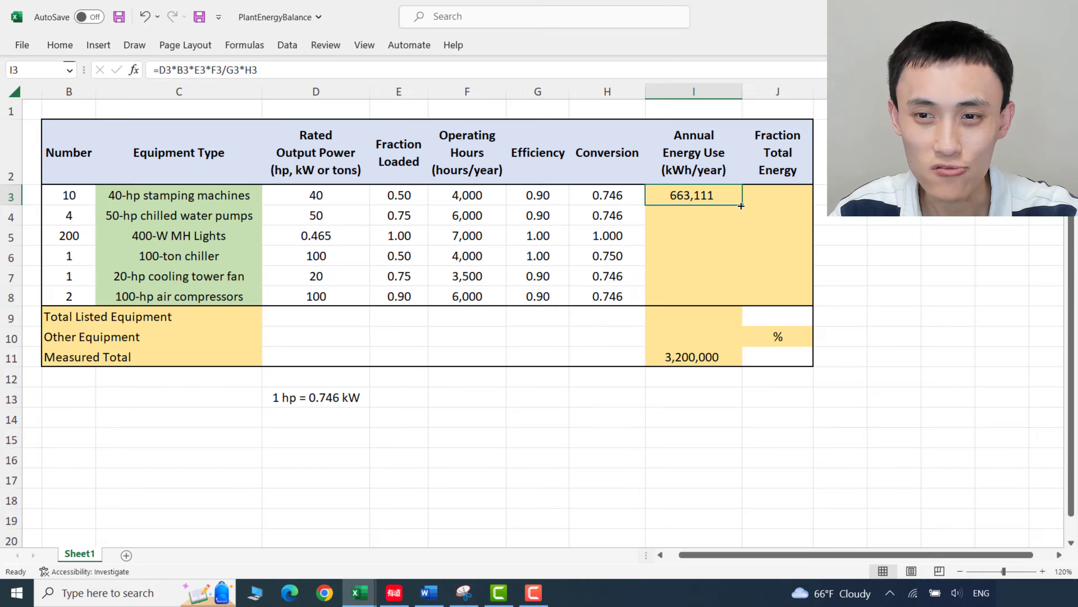
- Fill the annual energy use formula from I3 down through I8 without carrying over the formatting
{"action": "left_click_drag", "start_coordinate": [740, 206], "coordinate": [736, 309]}
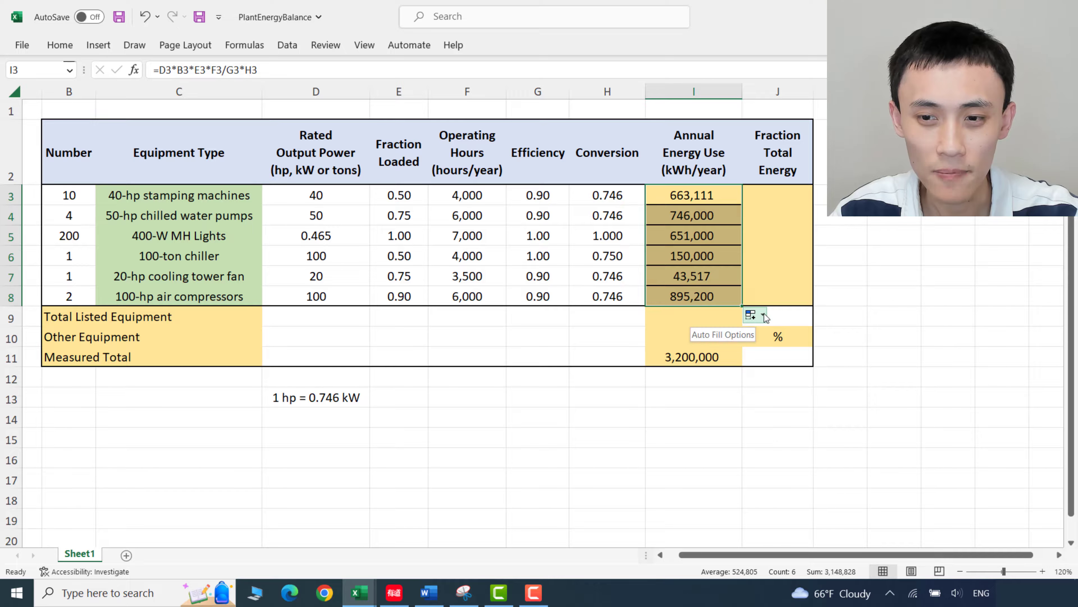
{"action": "left_click", "coordinate": [764, 316]}
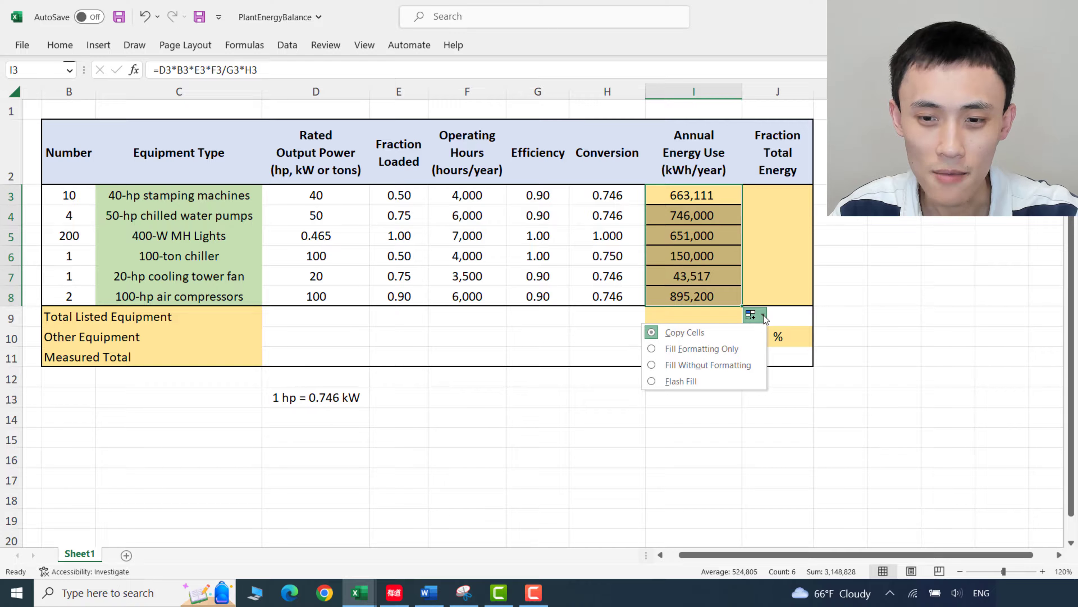
{"action": "left_click", "coordinate": [715, 369]}
{"action": "left_click", "coordinate": [880, 254]}
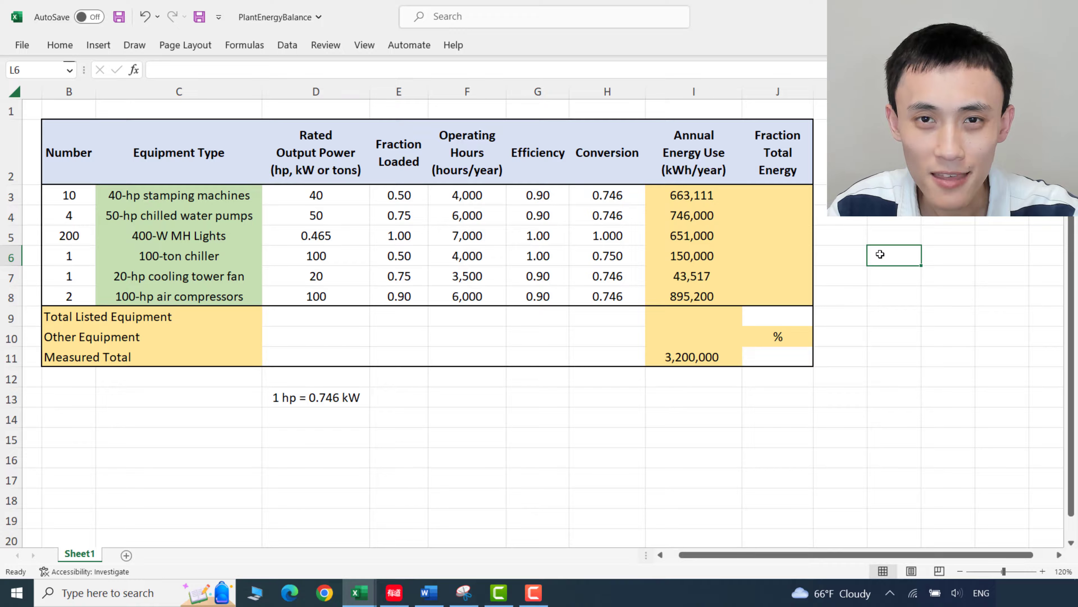
- Total the annual energy use of the listed equipment in cell I9 by summing I3:I8
{"action": "left_click", "coordinate": [660, 315]}
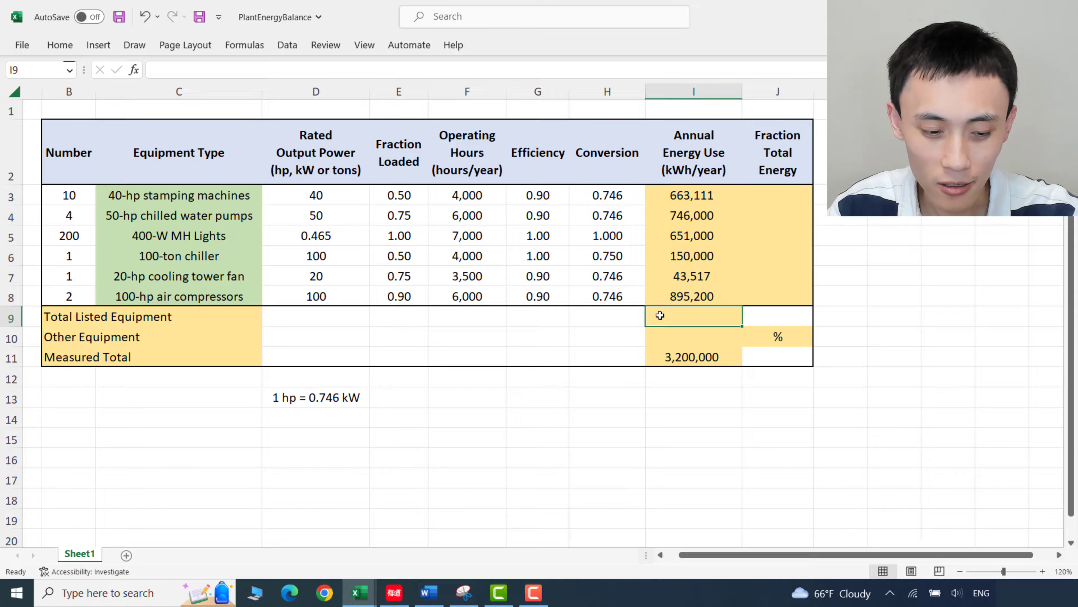
{"action": "type", "text": "=sum"}
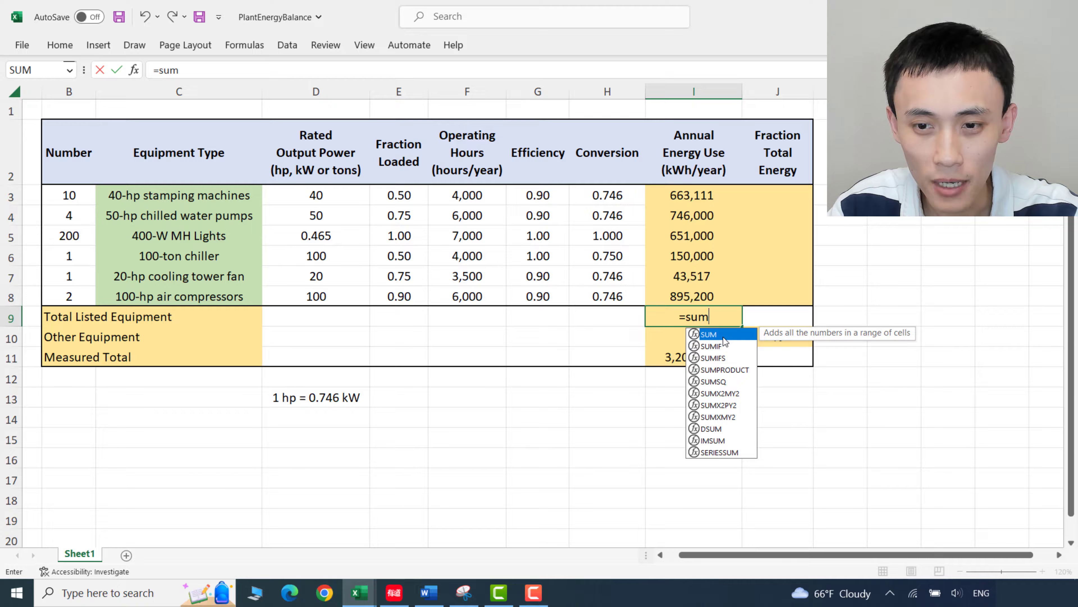
{"action": "double_click", "coordinate": [723, 335]}
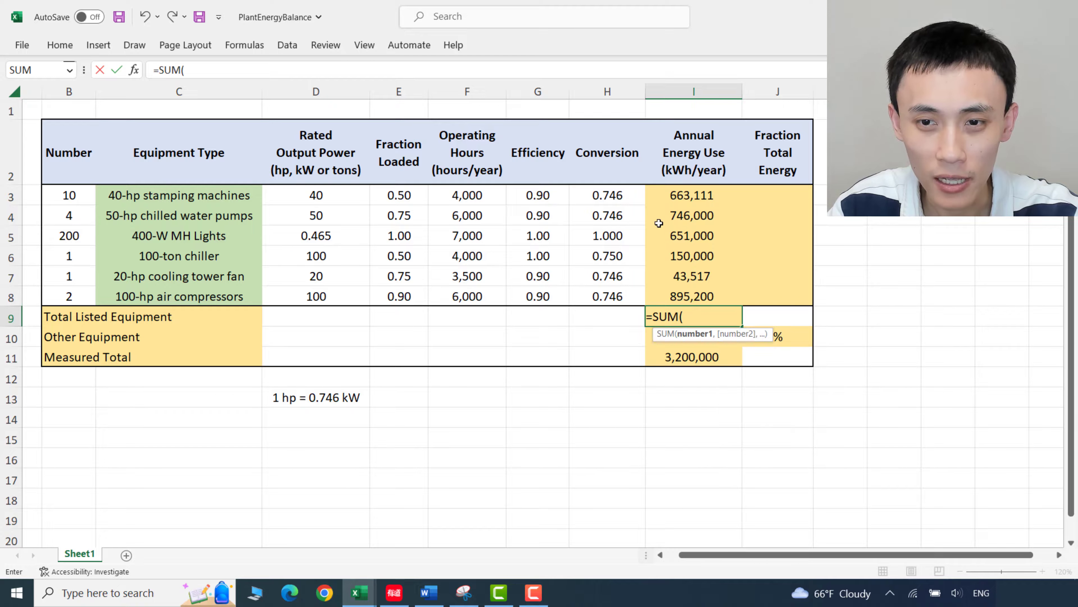
{"action": "left_click_drag", "start_coordinate": [678, 195], "coordinate": [687, 296]}
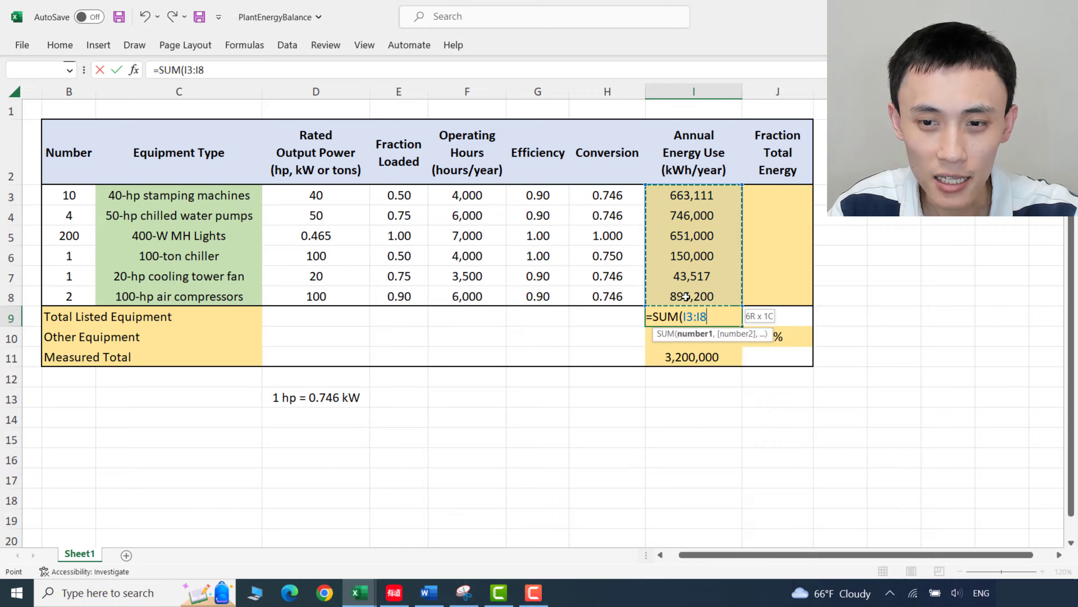
{"action": "key", "text": "Return"}
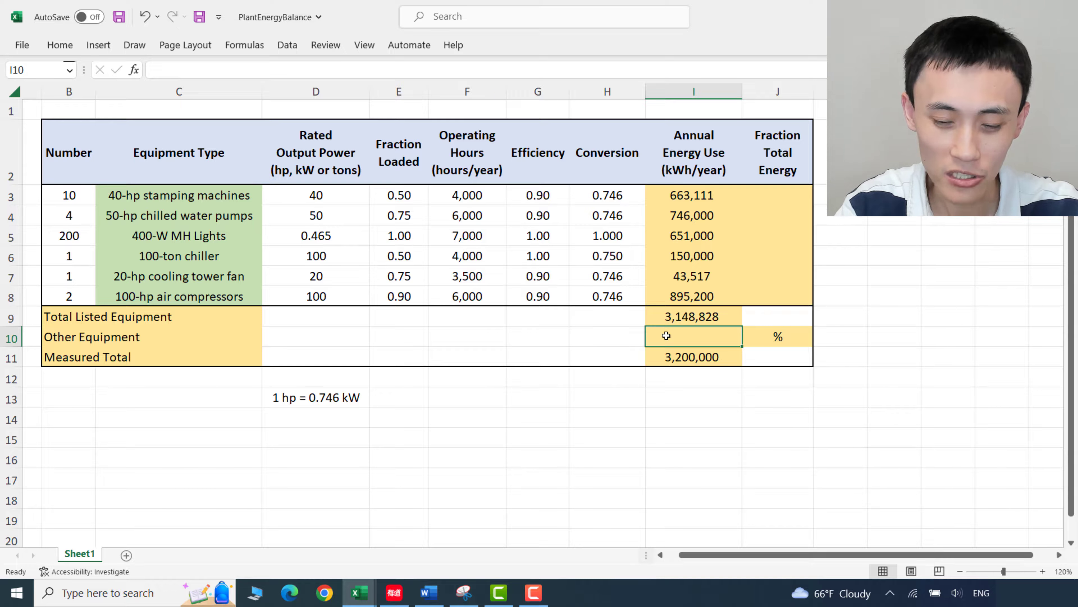
- Calculate the Other Equipment energy use in cell I10 as measured total minus listed total, using =I11-I9
{"action": "type", "text": "="}
{"action": "left_click", "coordinate": [669, 357]}
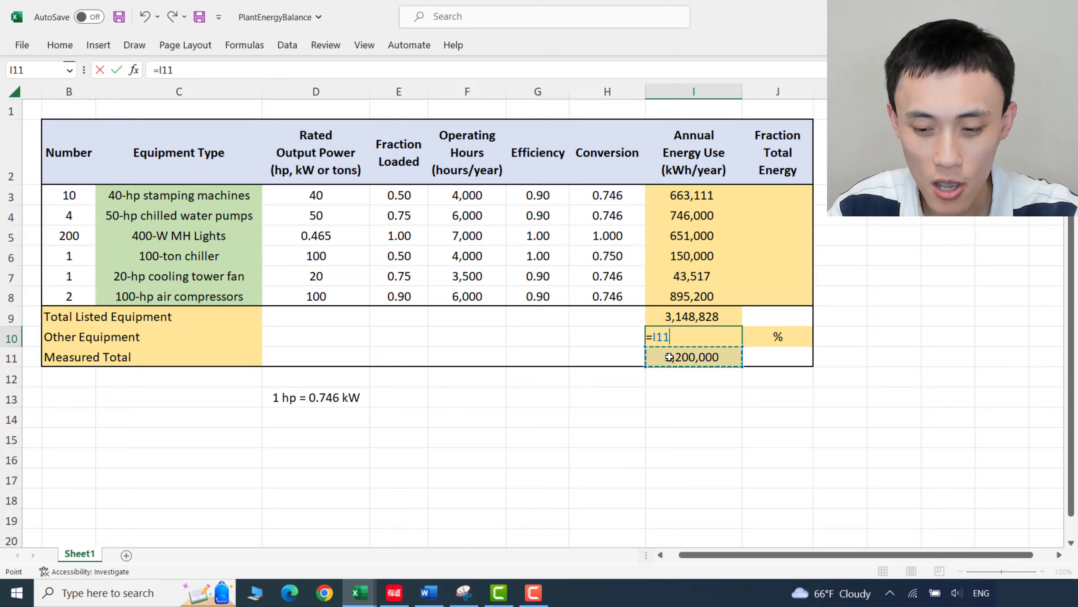
{"action": "type", "text": "-"}
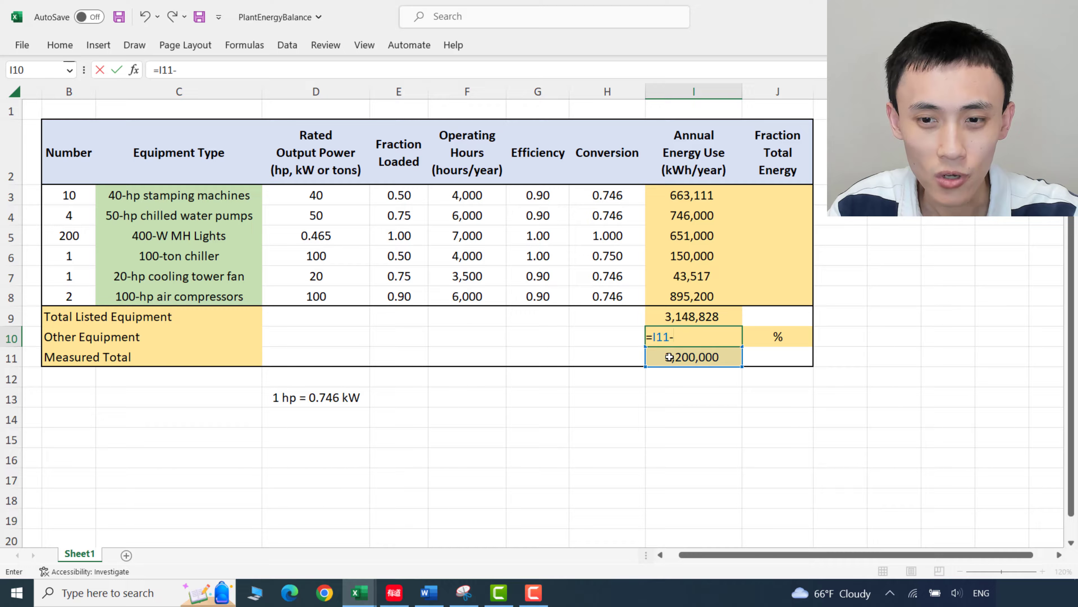
{"action": "left_click", "coordinate": [678, 316]}
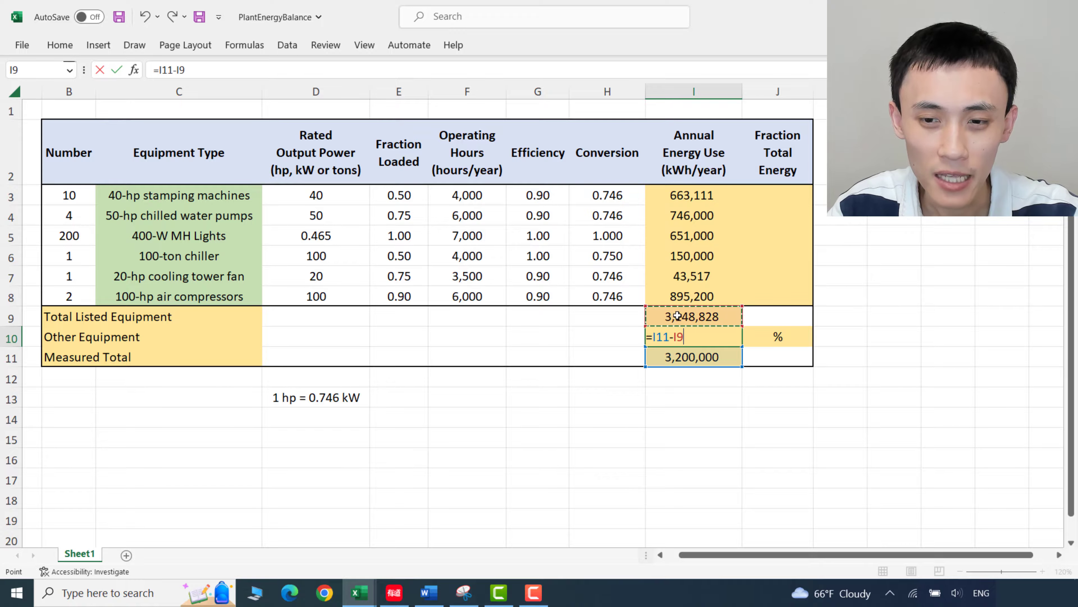
{"action": "key", "text": "Return"}
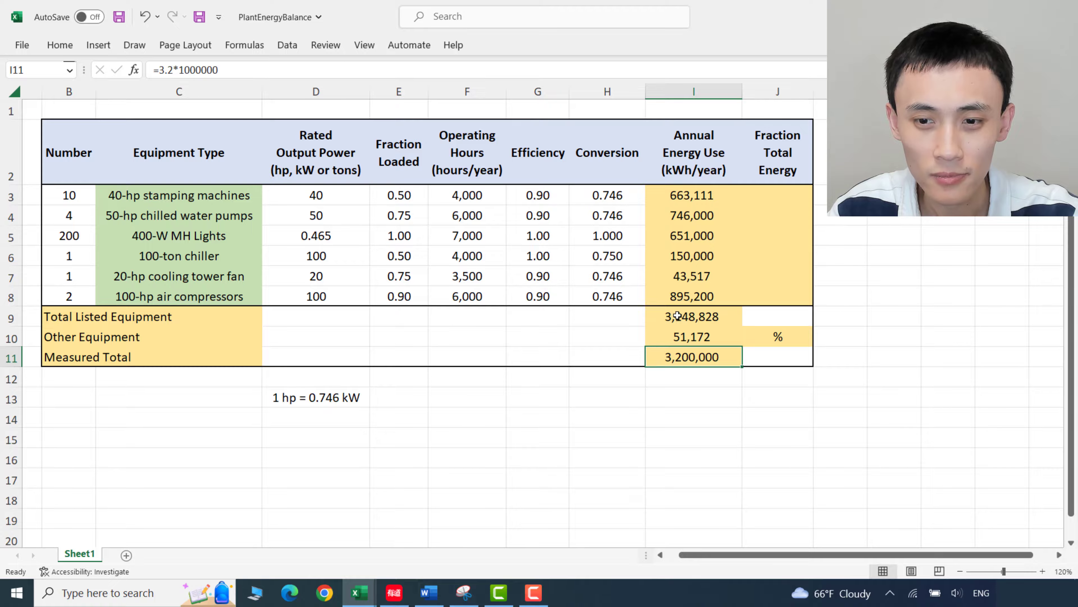
- Calculate the Other Equipment fraction of total energy in cell J10 with the formula =I10/I11
{"action": "left_click", "coordinate": [782, 339]}
{"action": "type", "text": "="}
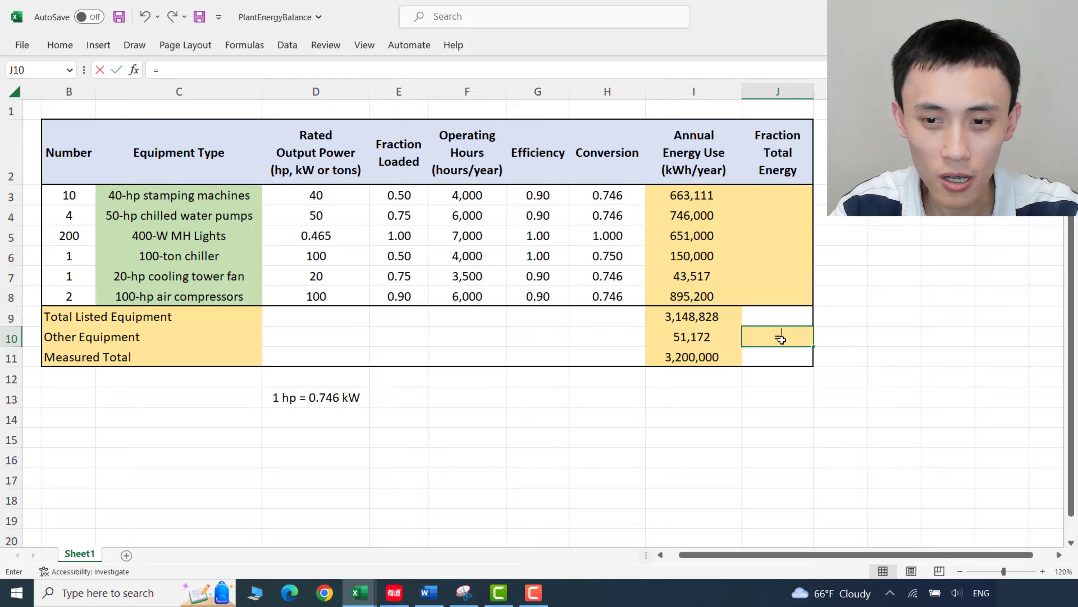
{"action": "left_click", "coordinate": [693, 335]}
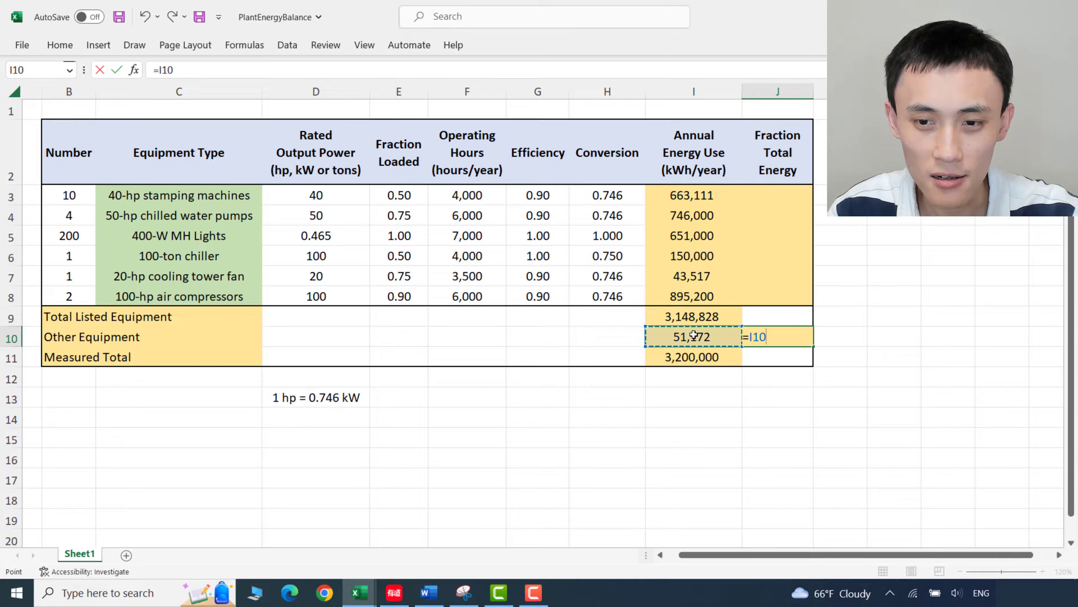
{"action": "type", "text": "/"}
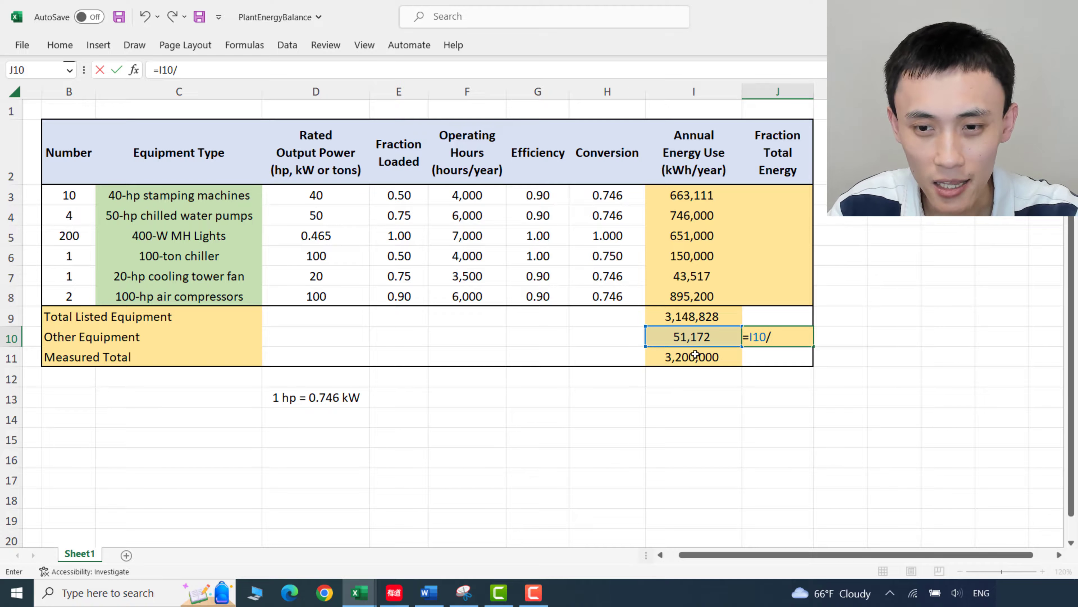
{"action": "left_click", "coordinate": [695, 355]}
{"action": "key", "text": "Return"}
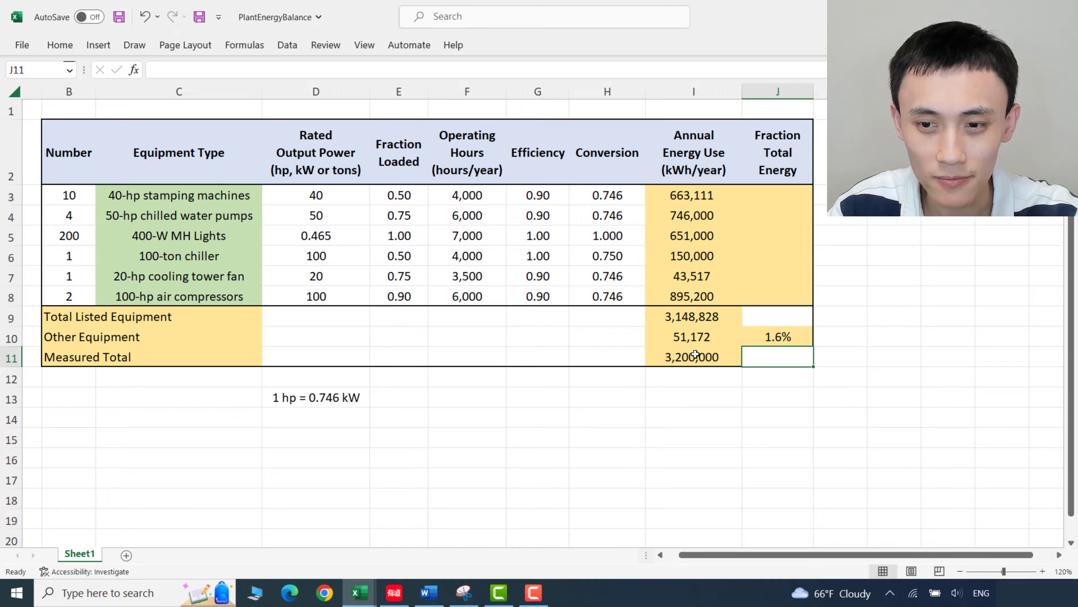
{"action": "left_click", "coordinate": [795, 334]}
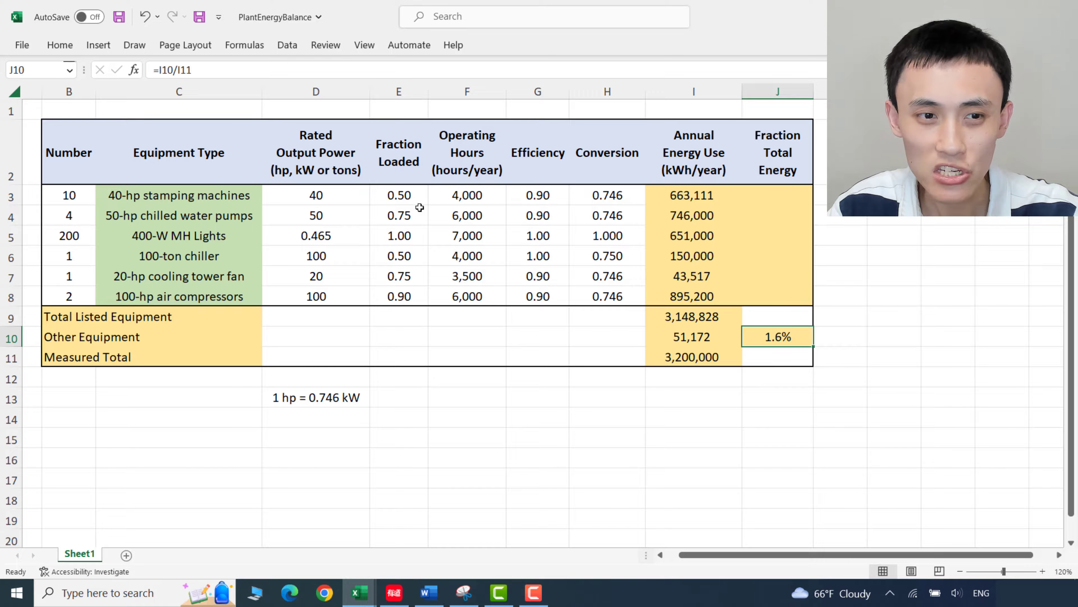
- Calculate the stamping machines' fraction of total energy in cell J3 with the formula =I3/I11
{"action": "left_click", "coordinate": [785, 196]}
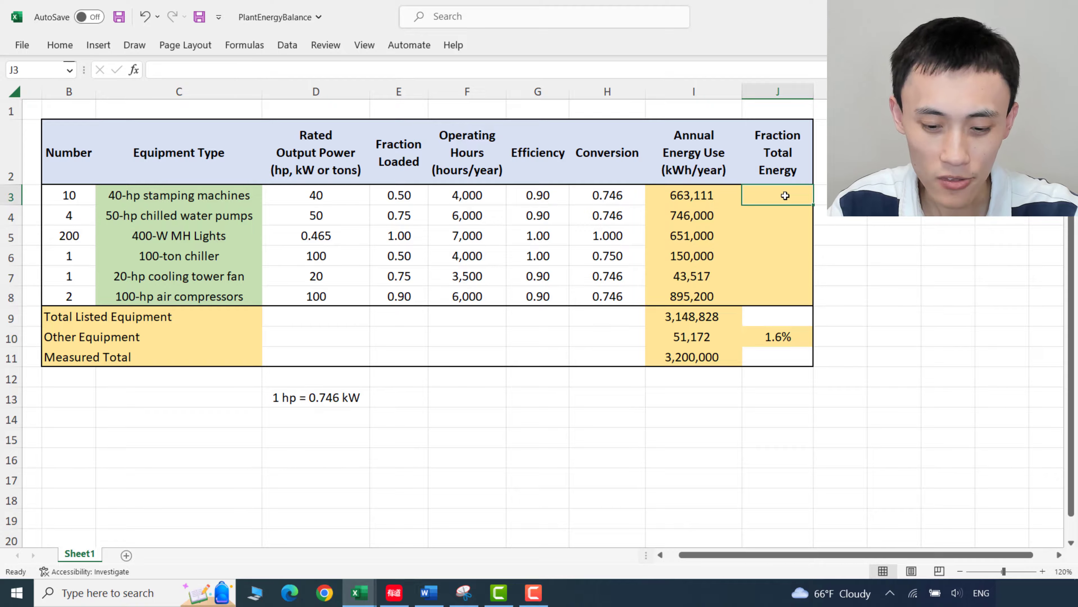
{"action": "type", "text": "="}
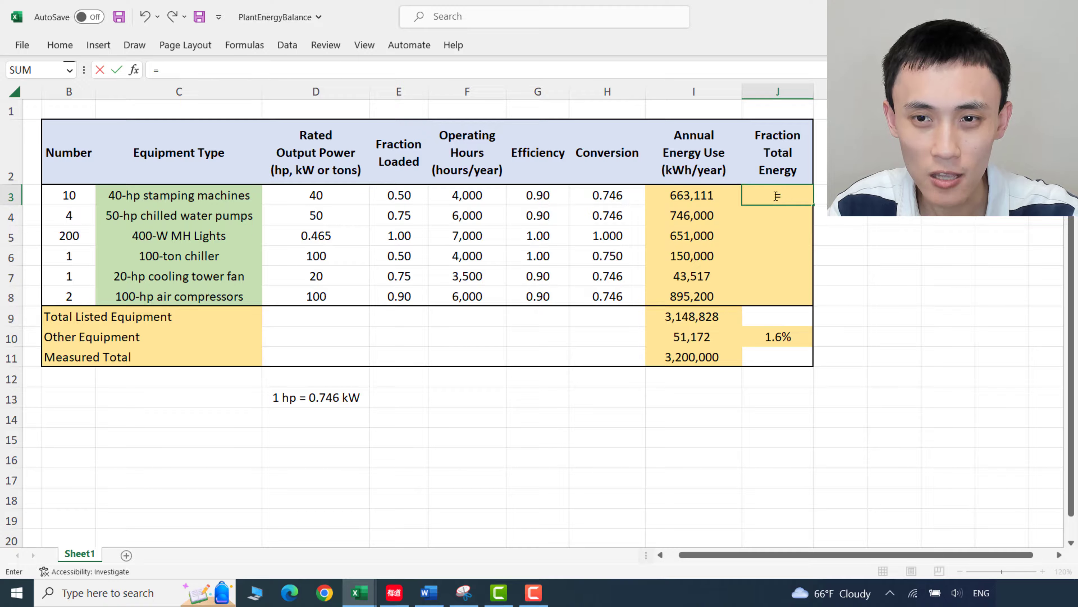
{"action": "left_click", "coordinate": [698, 194]}
{"action": "type", "text": "/"}
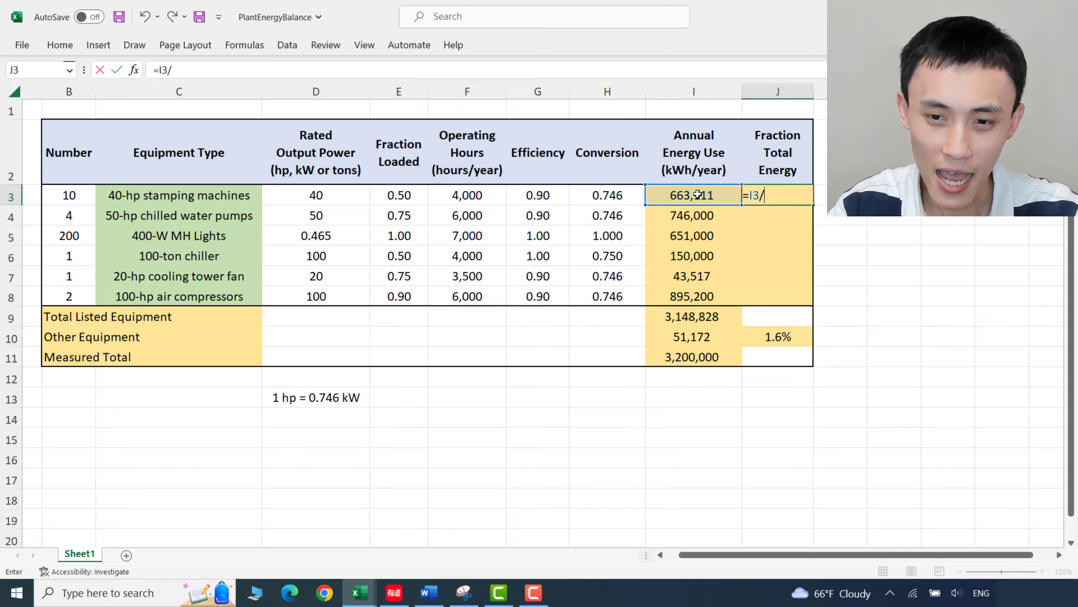
{"action": "left_click", "coordinate": [689, 359]}
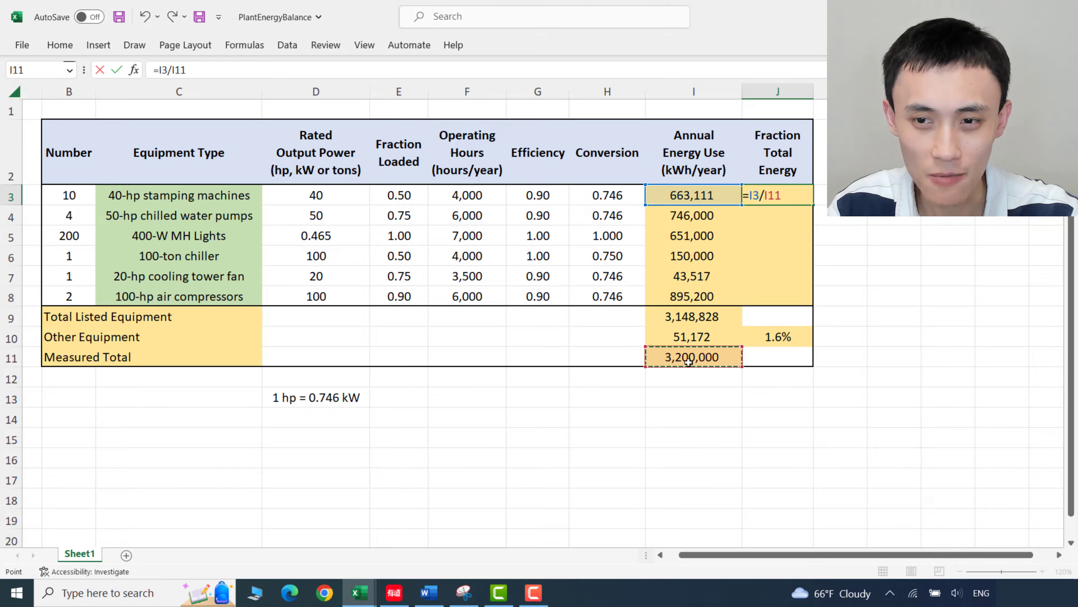
{"action": "key", "text": "Return"}
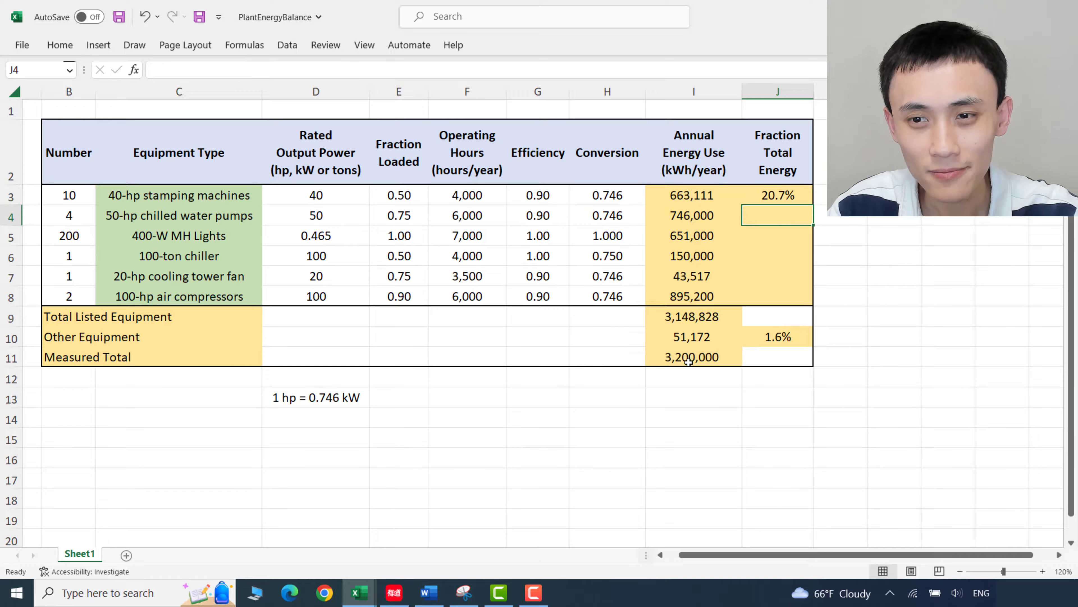
- Try to fill the J3 fraction formula down through J8, check the copied formula in J5 and undo the fill
{"action": "left_click", "coordinate": [792, 194]}
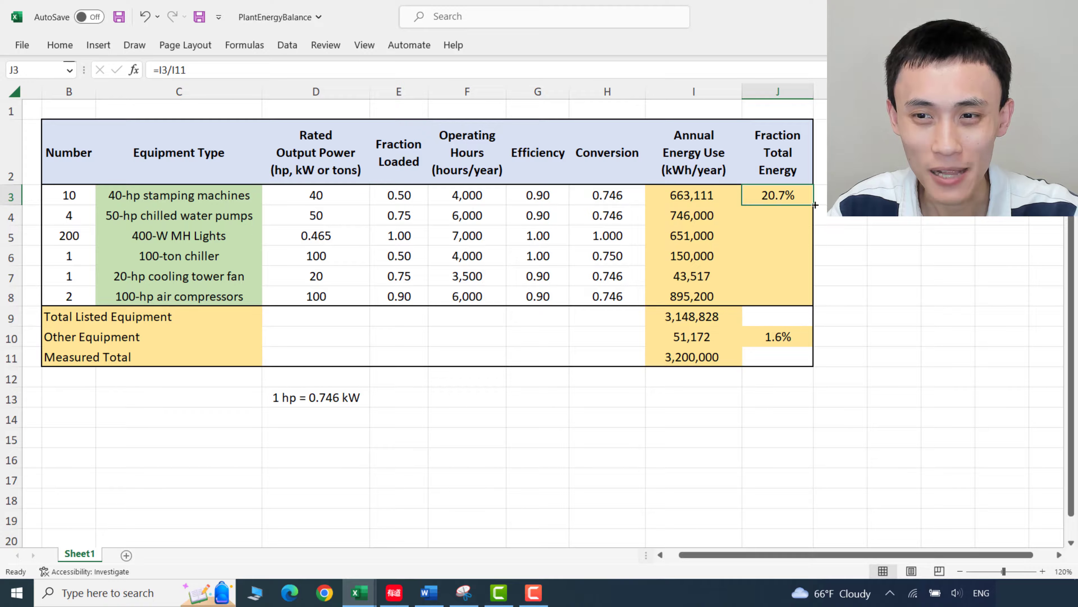
{"action": "left_click_drag", "start_coordinate": [813, 203], "coordinate": [814, 302]}
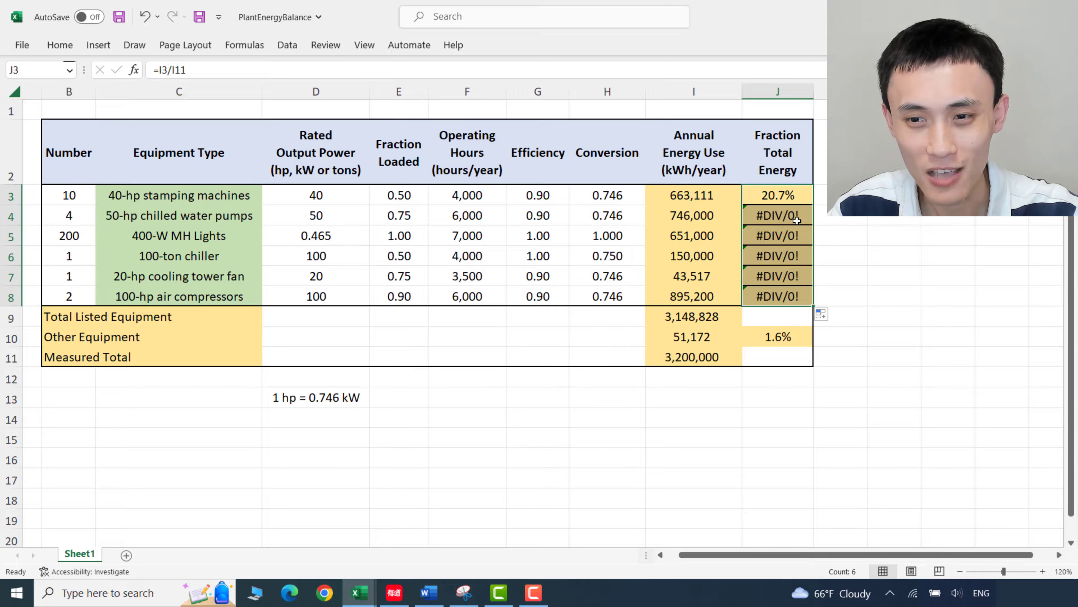
{"action": "left_click", "coordinate": [783, 232]}
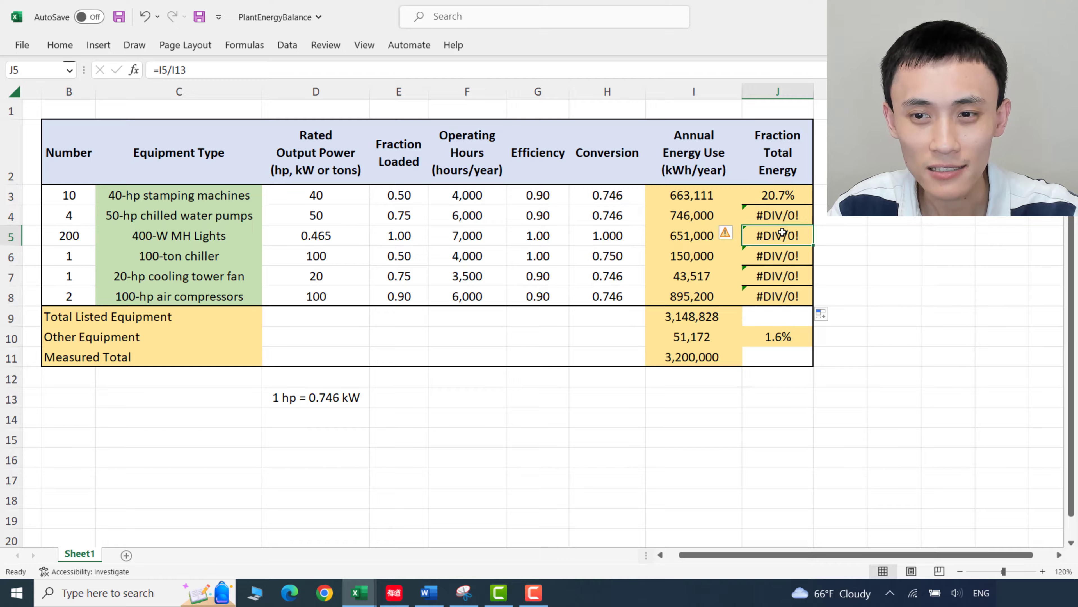
{"action": "left_click", "coordinate": [206, 69]}
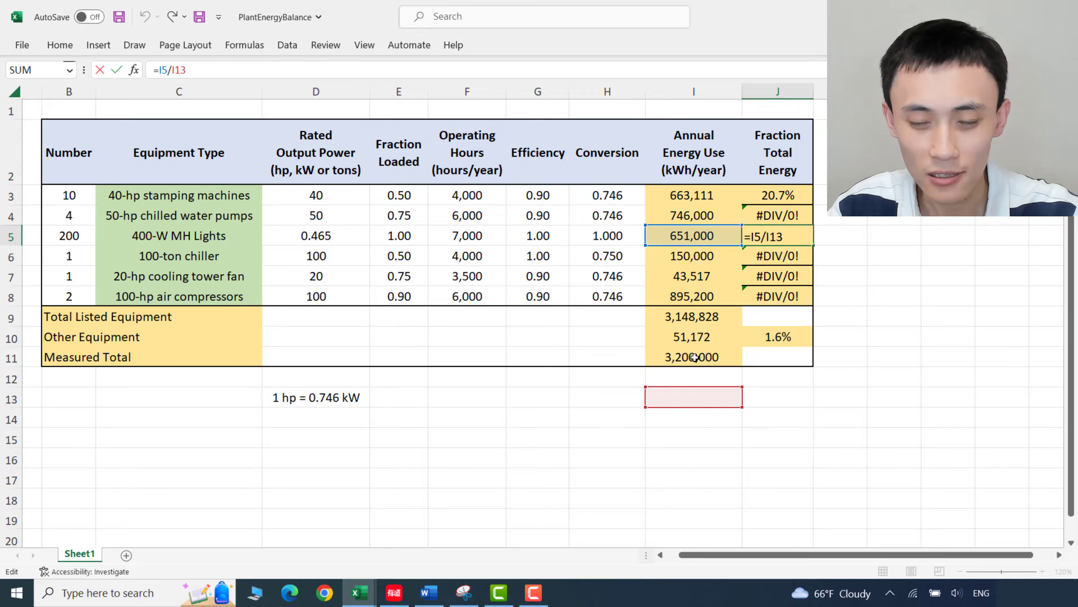
{"action": "key", "text": "ctrl+Return"}
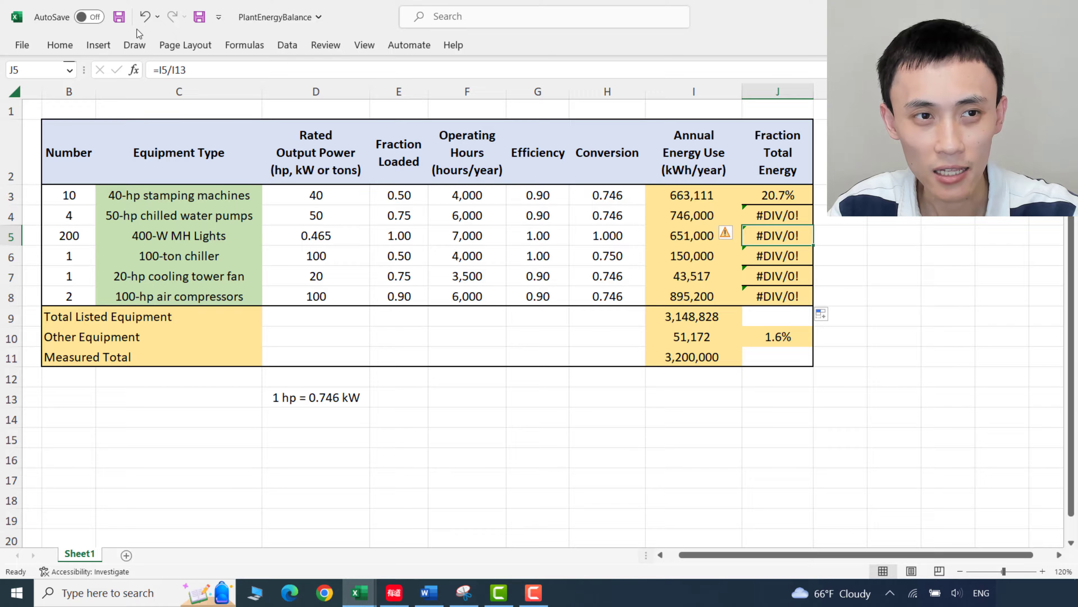
{"action": "left_click", "coordinate": [144, 17]}
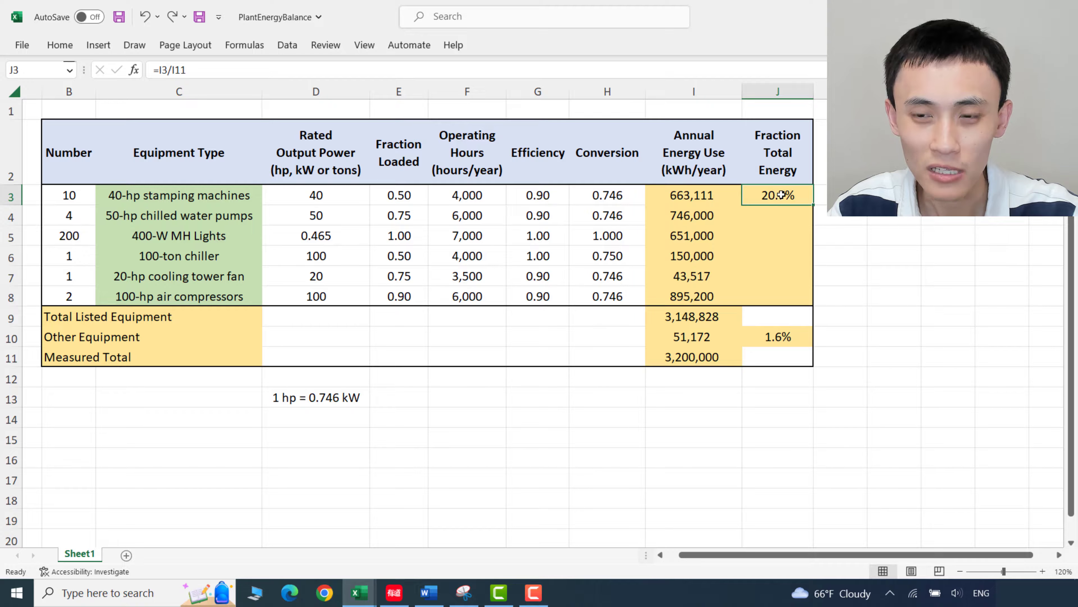
- Lock the row of the measured total reference in cell J3 so the formula reads =I3/I$11
{"action": "double_click", "coordinate": [761, 195]}
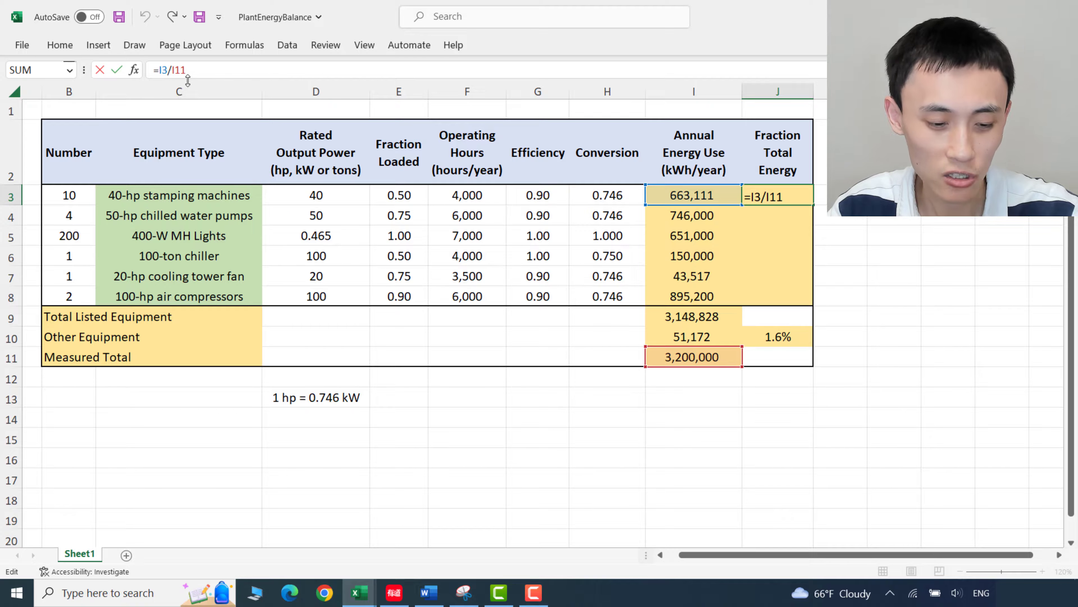
{"action": "type", "text": "$"}
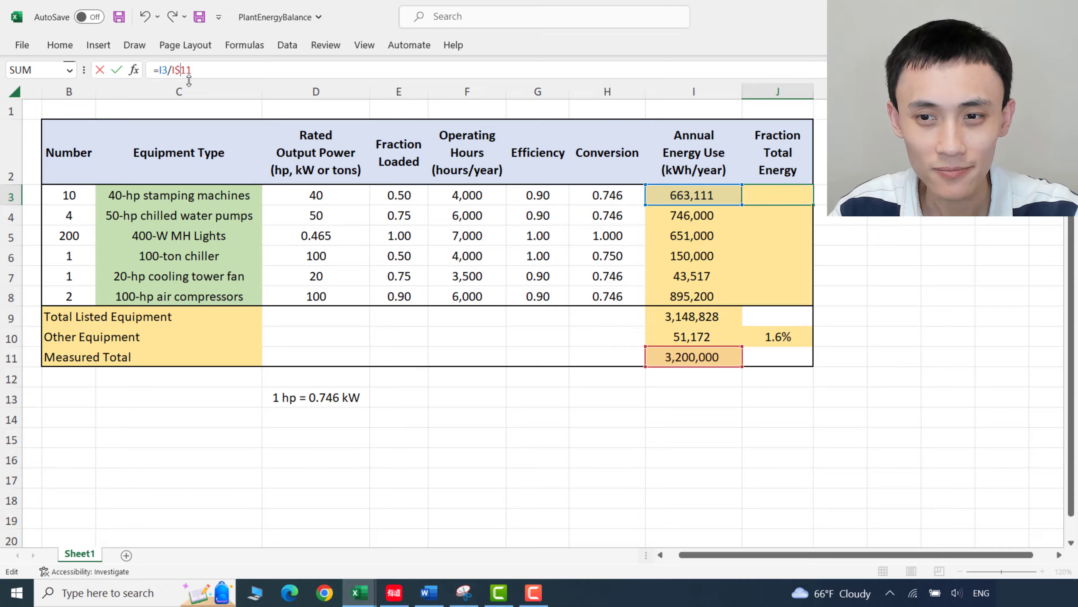
{"action": "key", "text": "Return"}
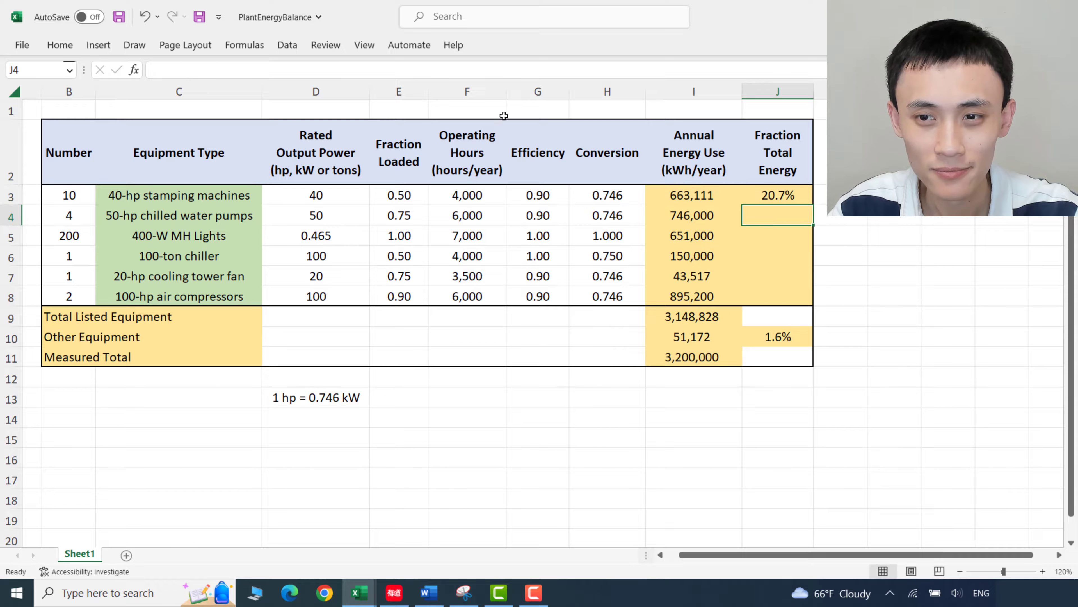
- Fill the fraction formula from J3 down through J8 using Fill Without Formatting
{"action": "left_click", "coordinate": [805, 192]}
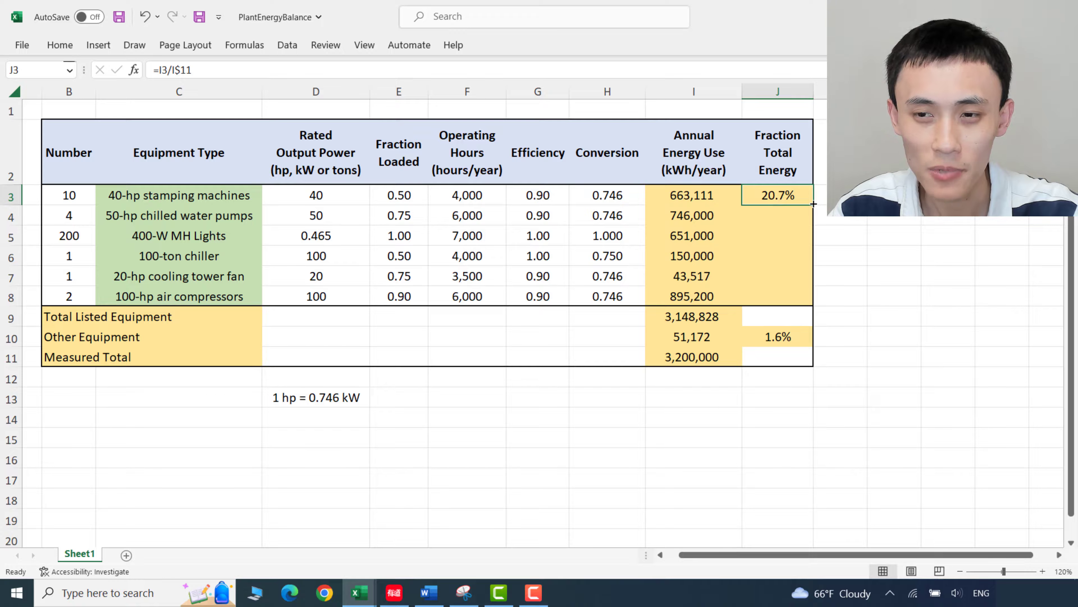
{"action": "left_click_drag", "start_coordinate": [813, 204], "coordinate": [811, 302]}
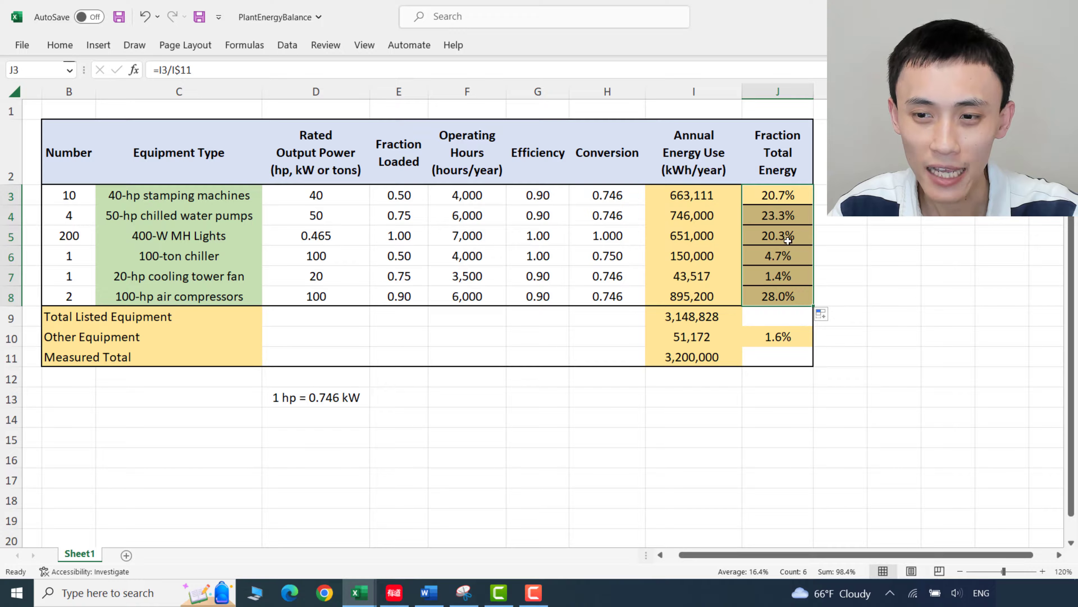
{"action": "left_click", "coordinate": [835, 317]}
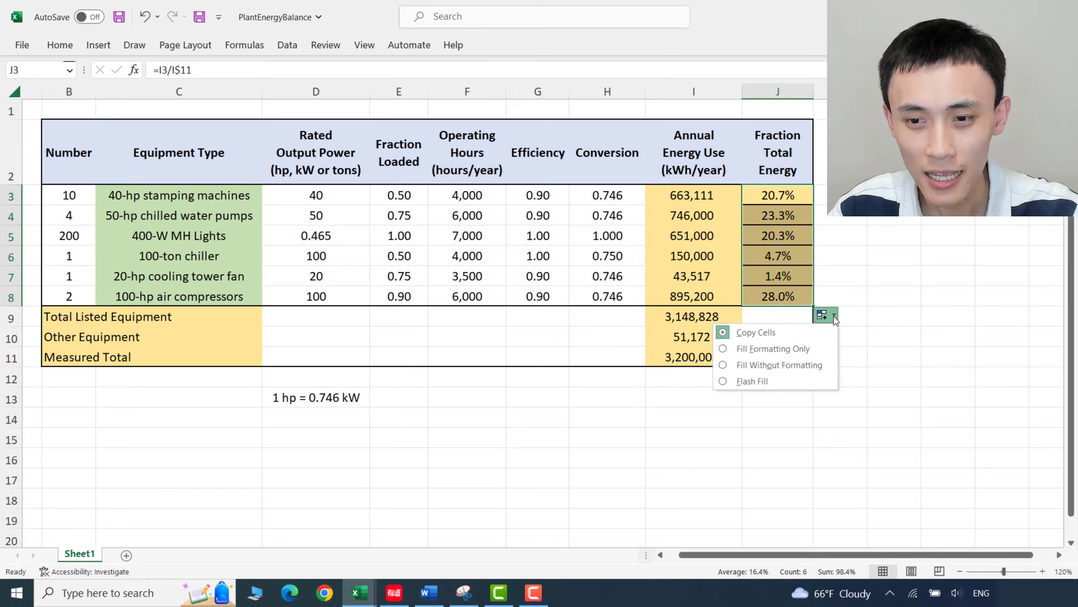
{"action": "left_click", "coordinate": [806, 365]}
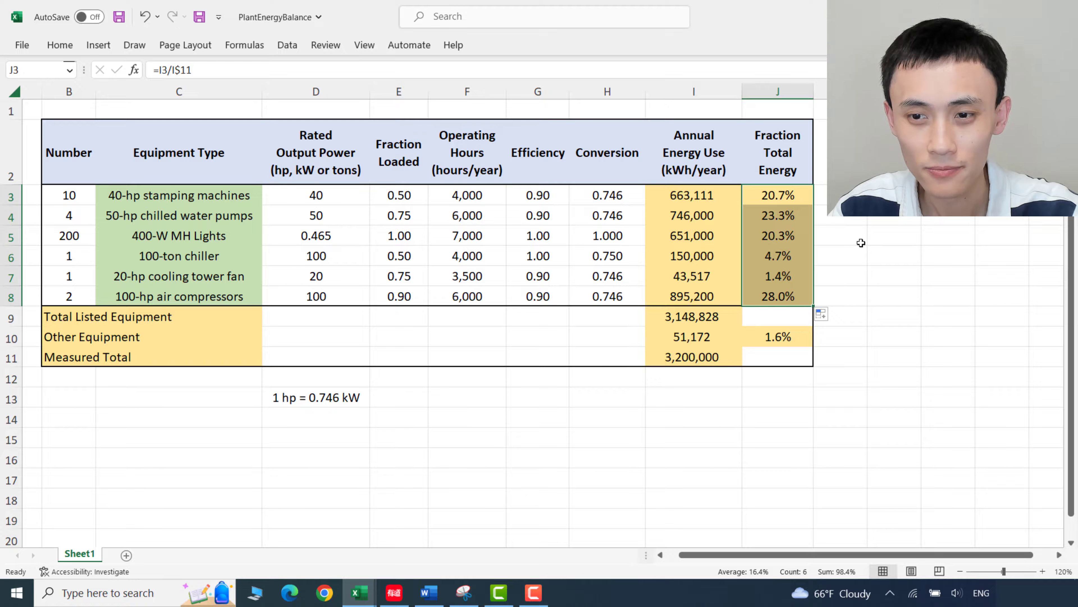
{"action": "left_click", "coordinate": [861, 243]}
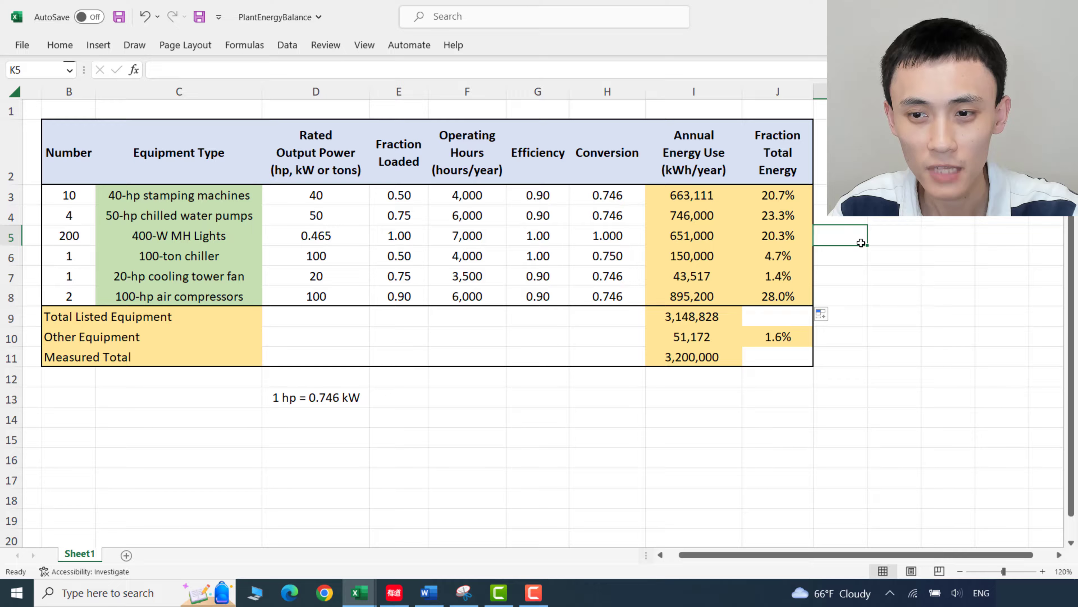
{"action": "left_click", "coordinate": [865, 301]}
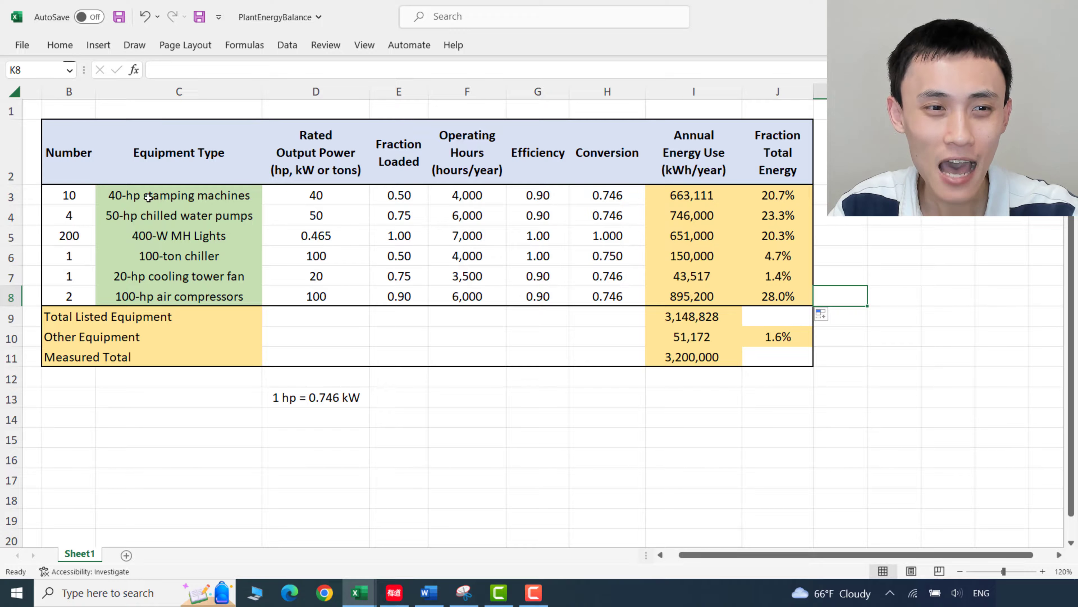
- Copy the equipment types in C3:C8 to a new list starting at C16, pasting values only
{"action": "left_click_drag", "start_coordinate": [151, 196], "coordinate": [164, 295]}
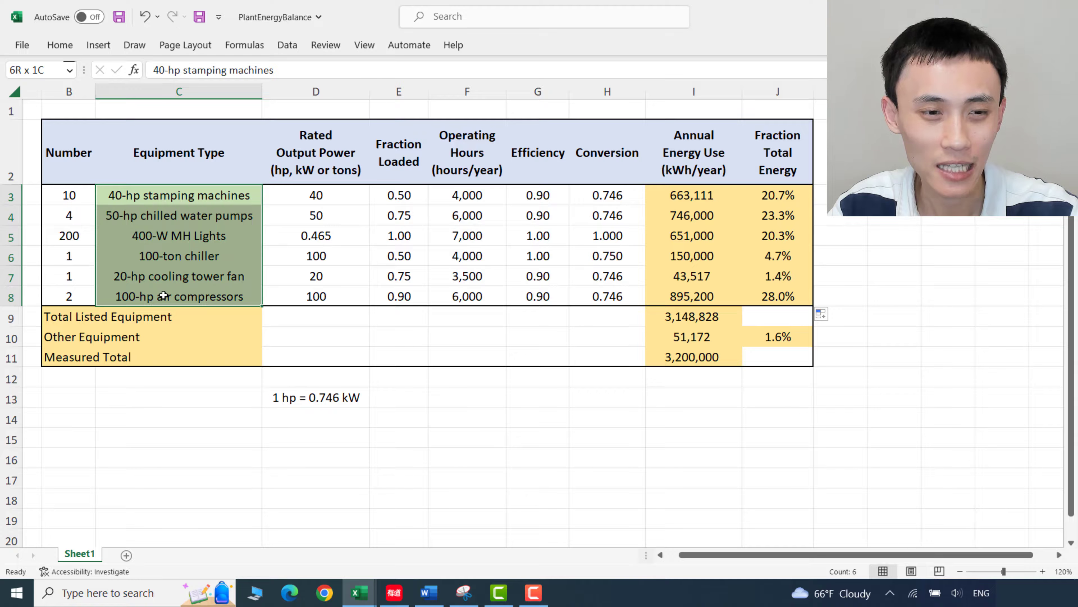
{"action": "key", "text": "ctrl+c"}
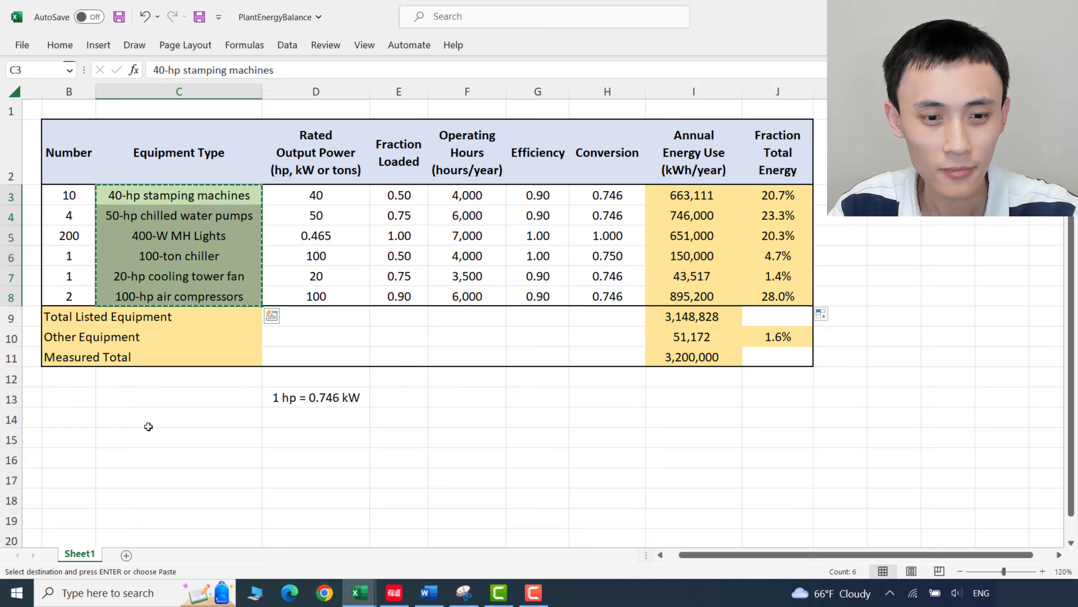
{"action": "left_click", "coordinate": [123, 461]}
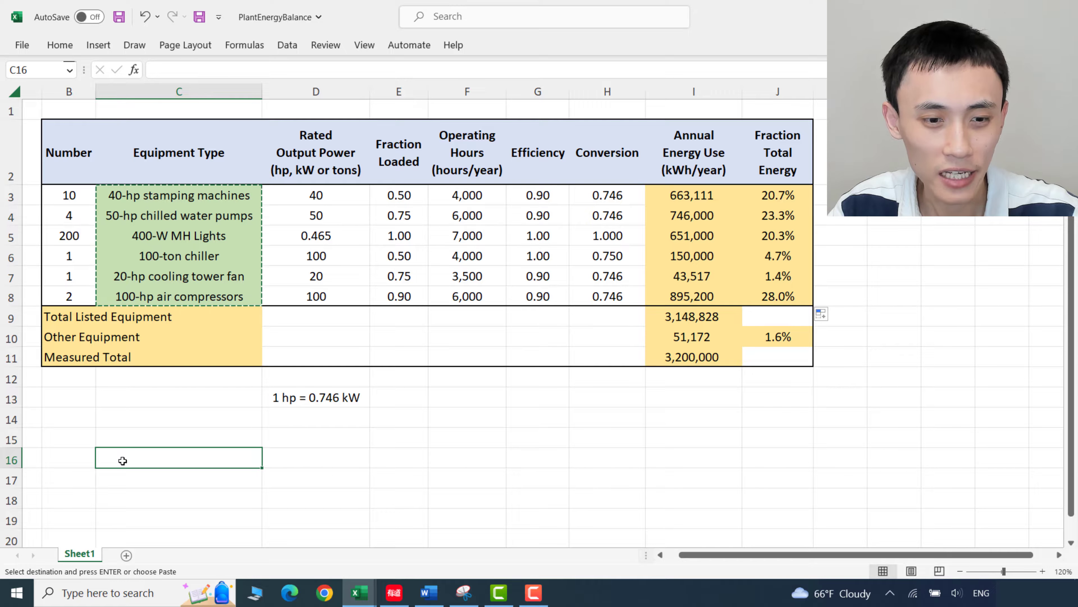
{"action": "key", "text": "ctrl+v"}
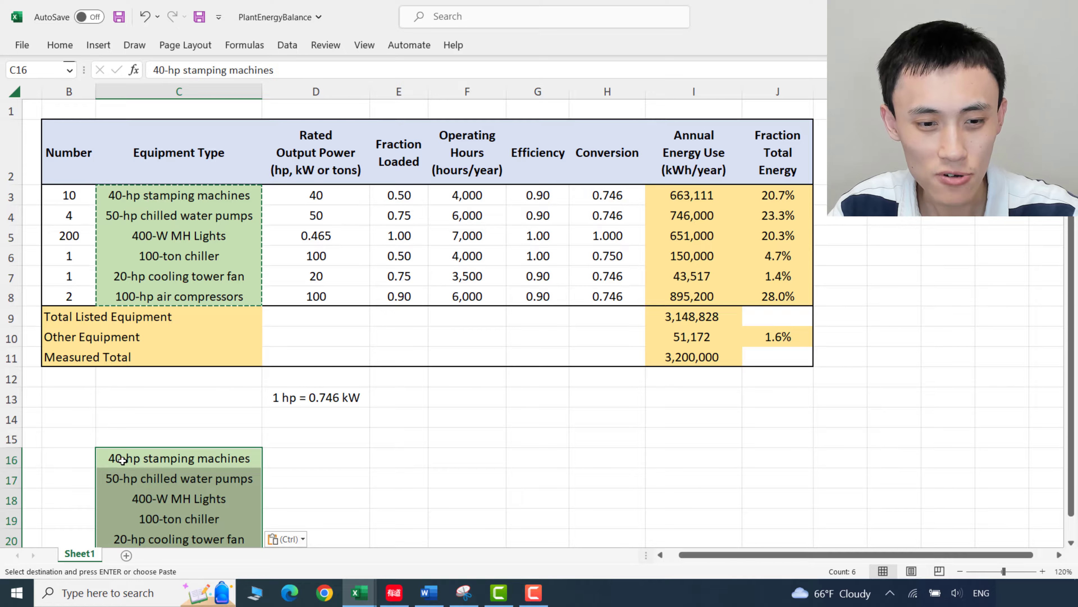
{"action": "scroll", "coordinate": [123, 461], "scroll_direction": "down", "scroll_amount": 1}
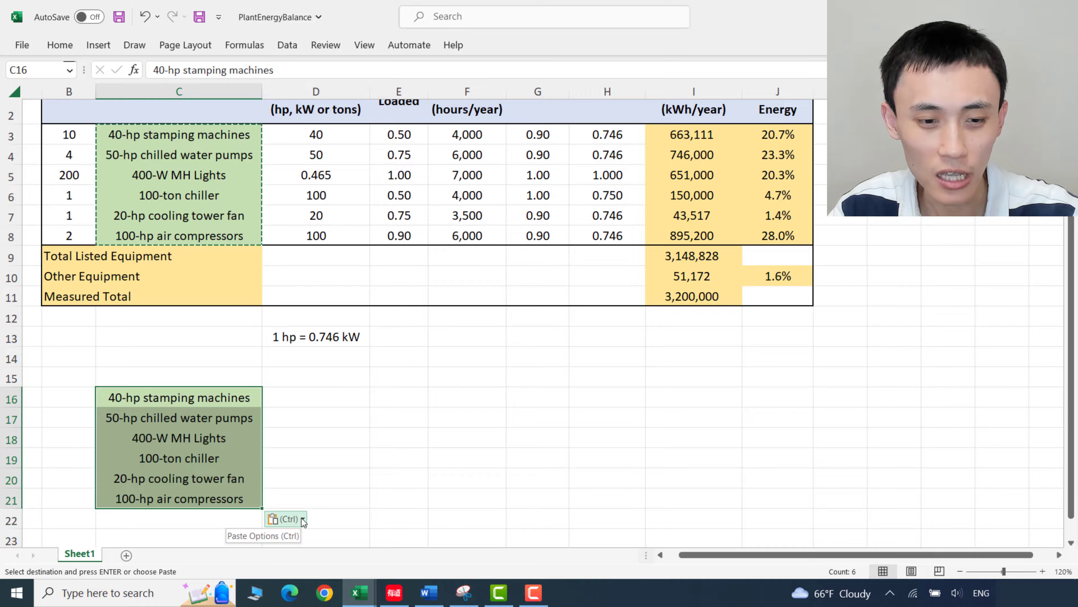
{"action": "left_click", "coordinate": [302, 517]}
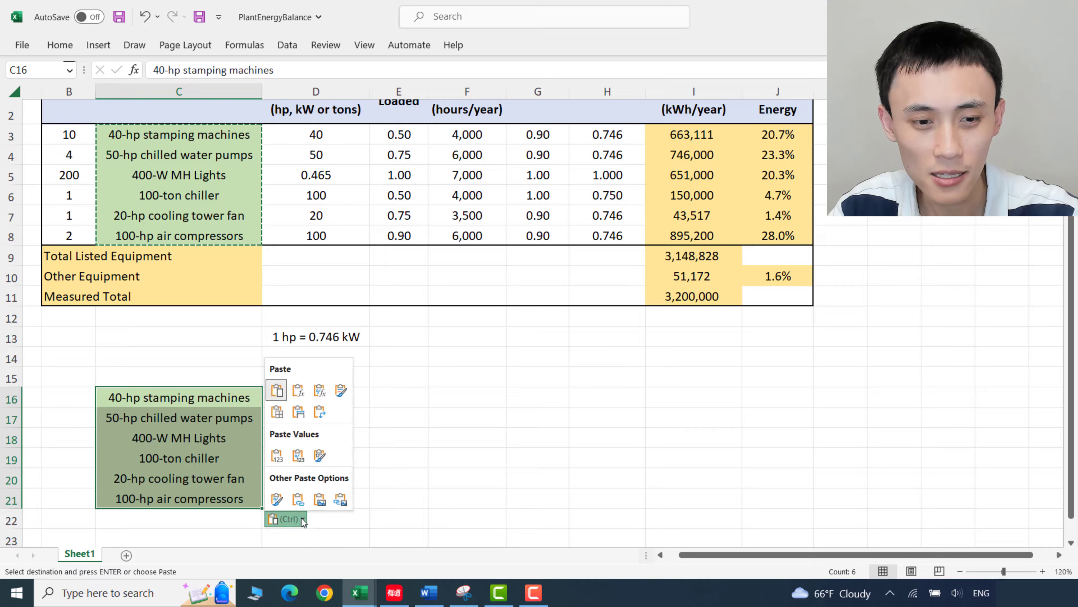
{"action": "left_click", "coordinate": [277, 457]}
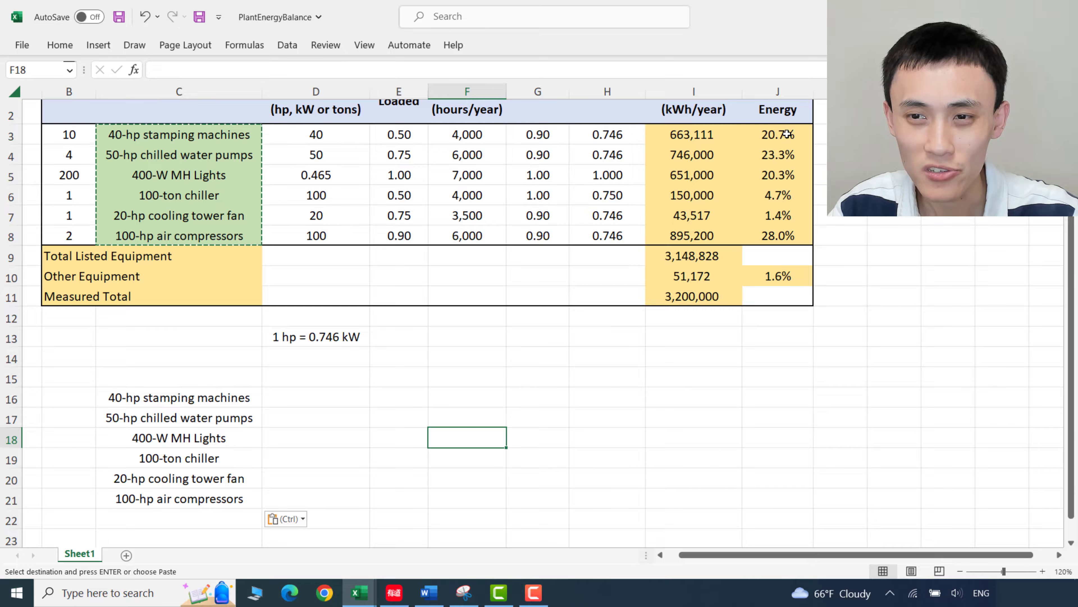
- Copy the energy fractions in J3:J8 beside the new equipment list starting at D16, pasting values only
{"action": "left_click_drag", "start_coordinate": [788, 137], "coordinate": [780, 236]}
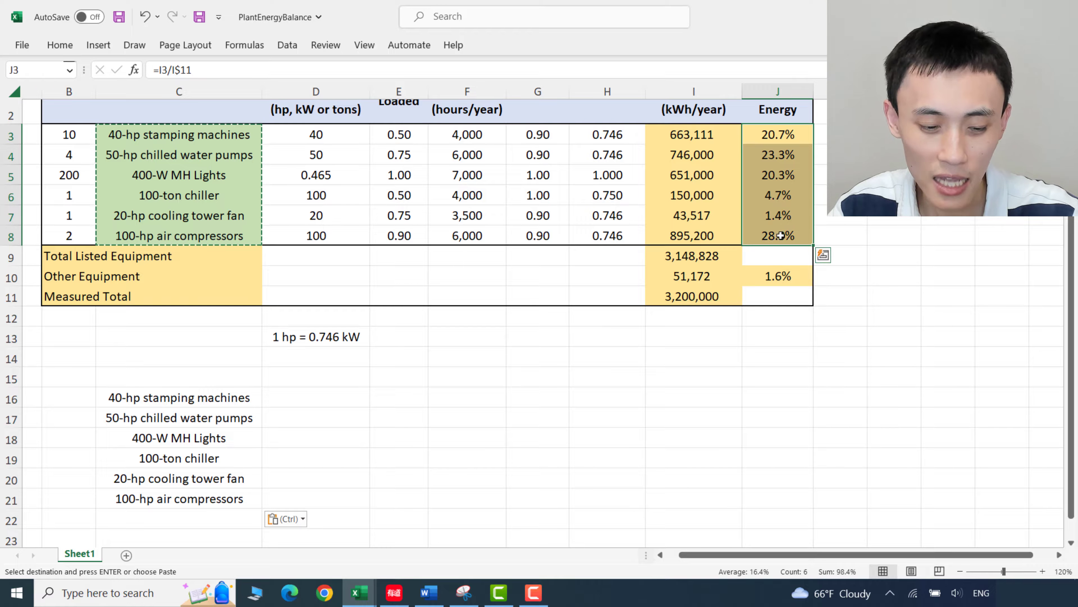
{"action": "key", "text": "ctrl+c"}
{"action": "left_click", "coordinate": [325, 396]}
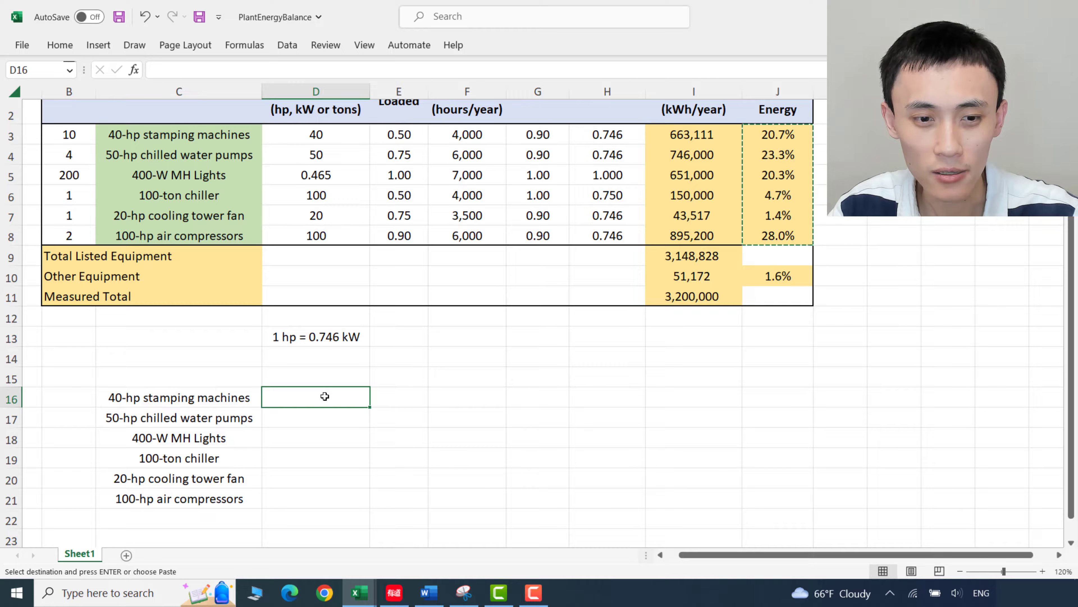
{"action": "key", "text": "ctrl+v"}
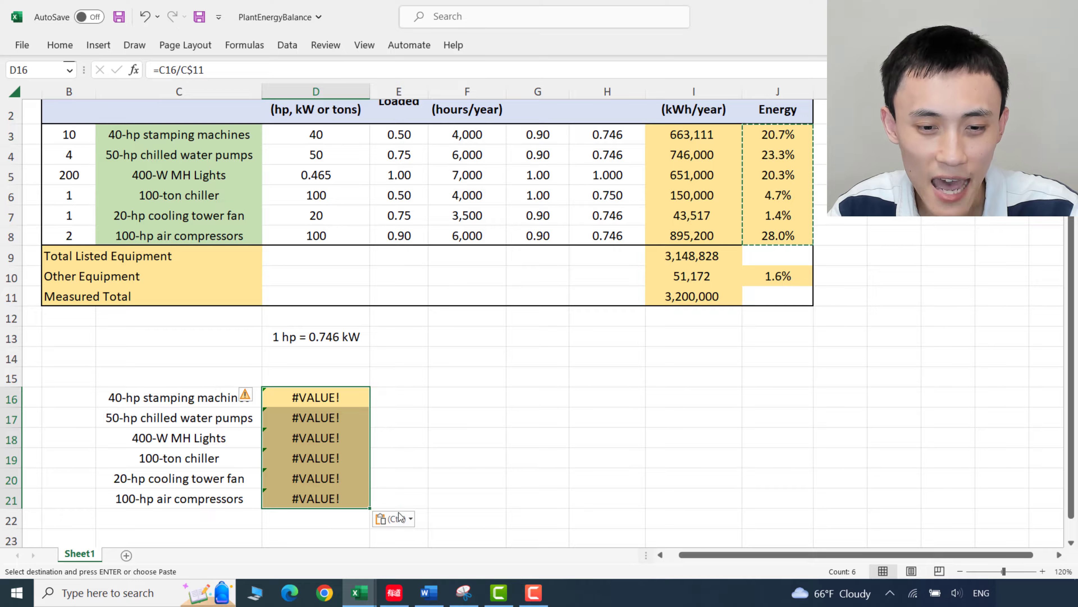
{"action": "left_click", "coordinate": [411, 520]}
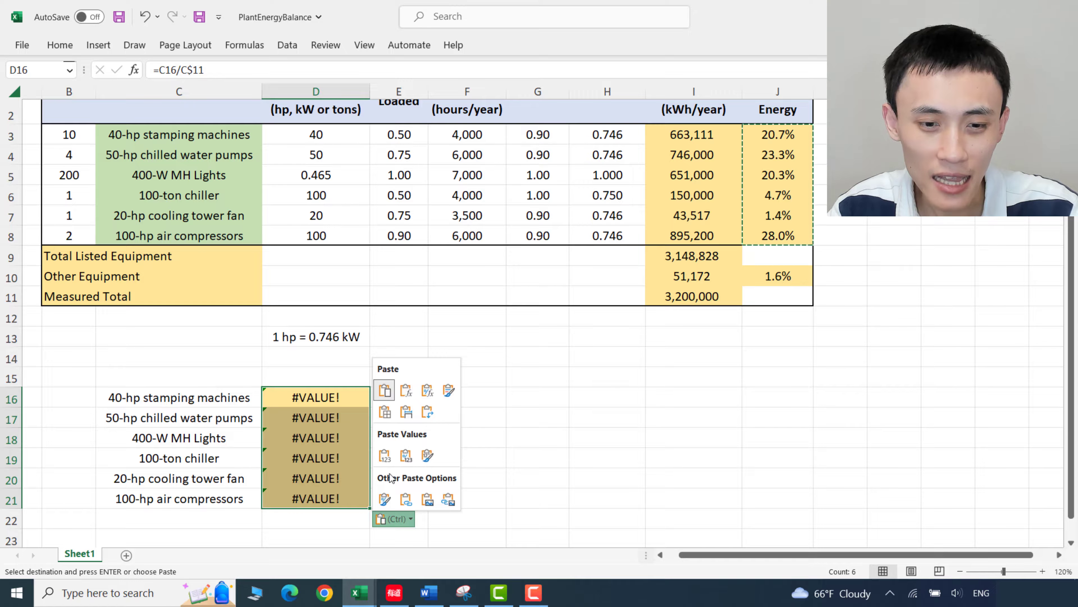
{"action": "left_click", "coordinate": [384, 456]}
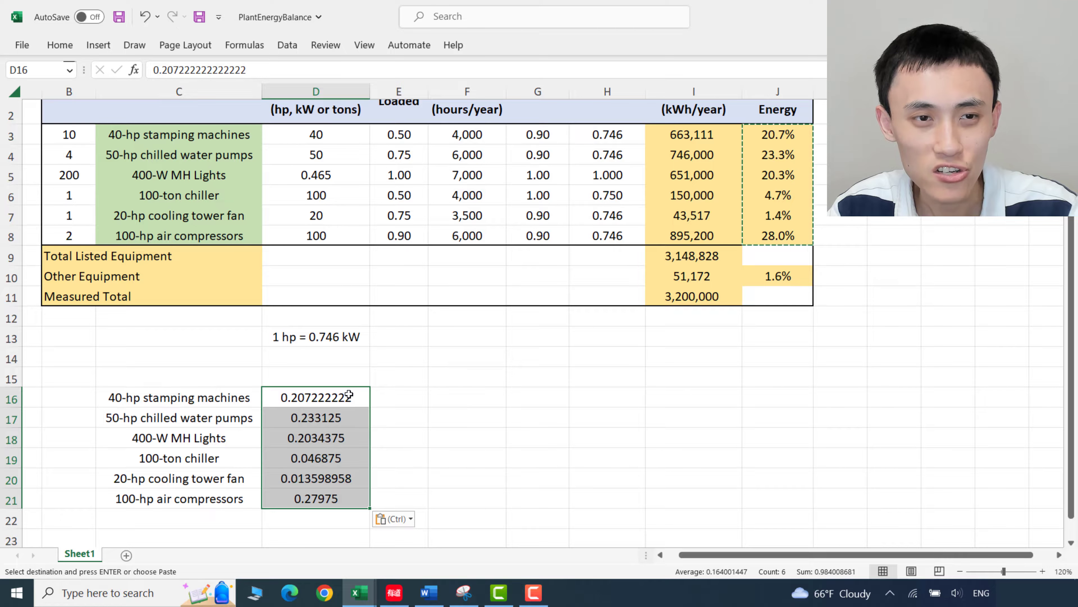
- Format the copied fractions in D16:D21 as percentages with one decimal place
{"action": "left_click", "coordinate": [71, 46]}
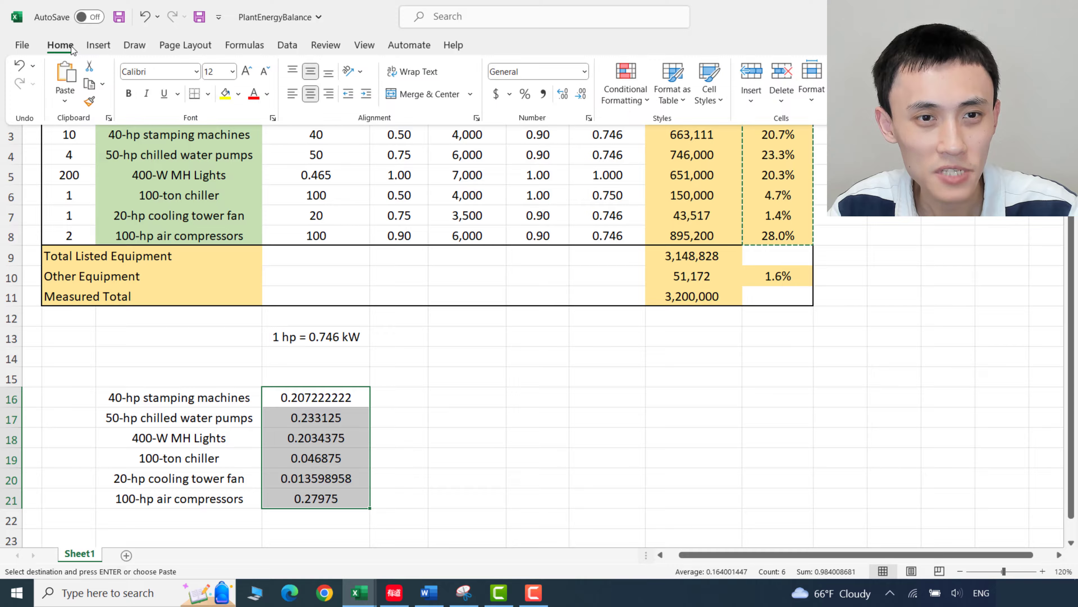
{"action": "left_click", "coordinate": [525, 93]}
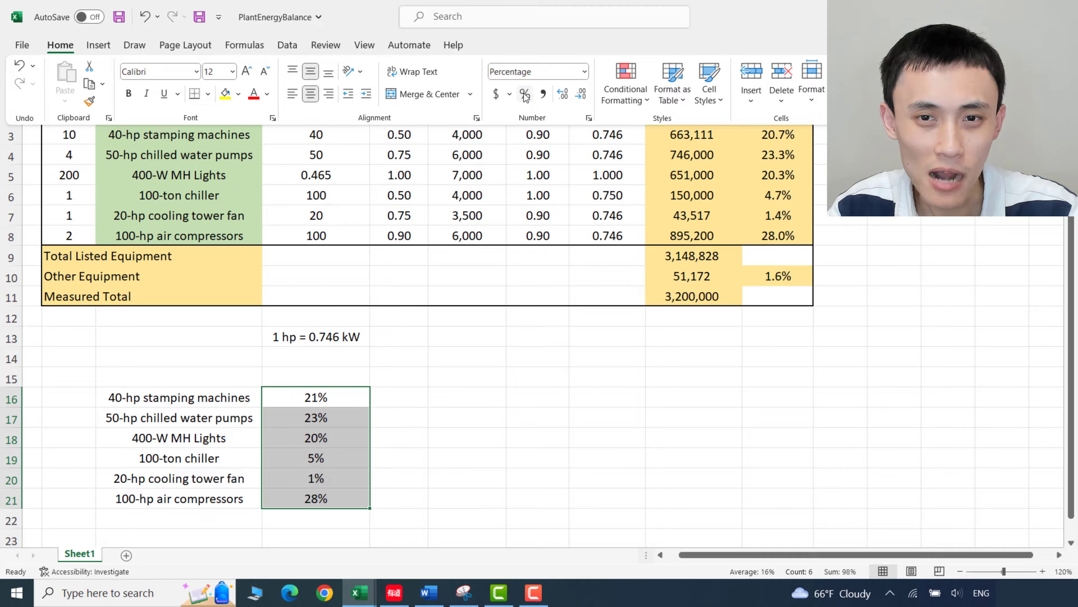
{"action": "left_click", "coordinate": [564, 94]}
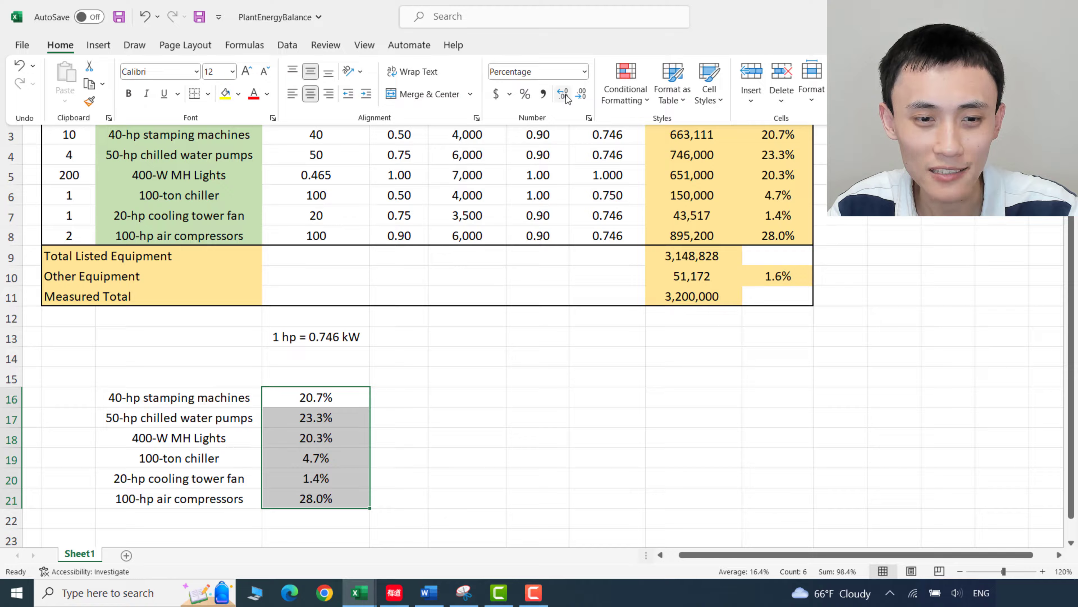
{"action": "left_click", "coordinate": [427, 401]}
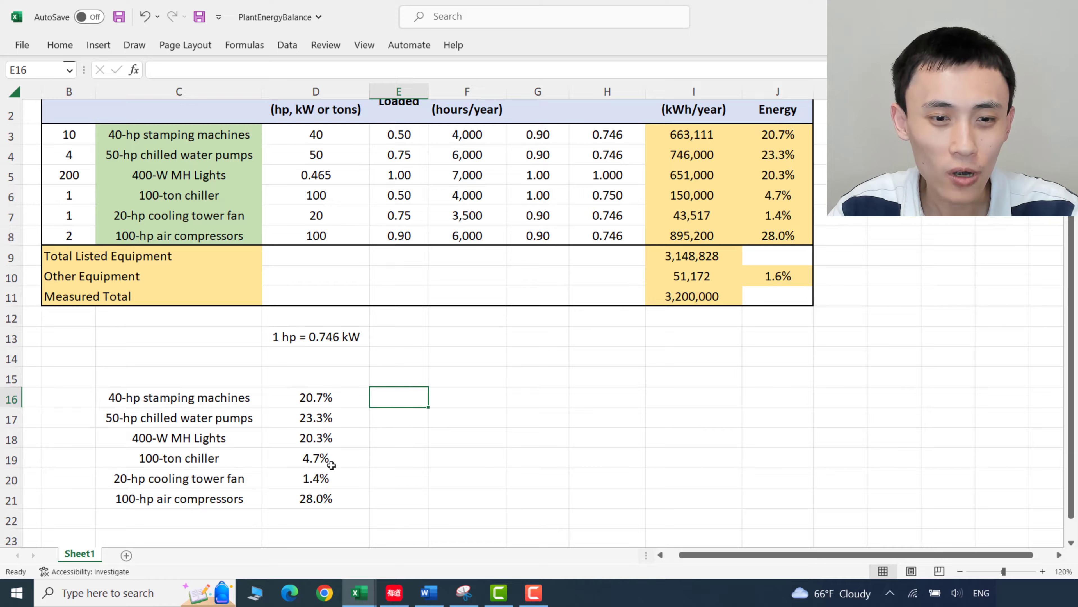
- Sort the fractions in D16:D21 from smallest to largest, expanding the selection to include the equipment types
{"action": "left_click", "coordinate": [336, 401]}
{"action": "left_click_drag", "start_coordinate": [336, 413], "coordinate": [342, 505]}
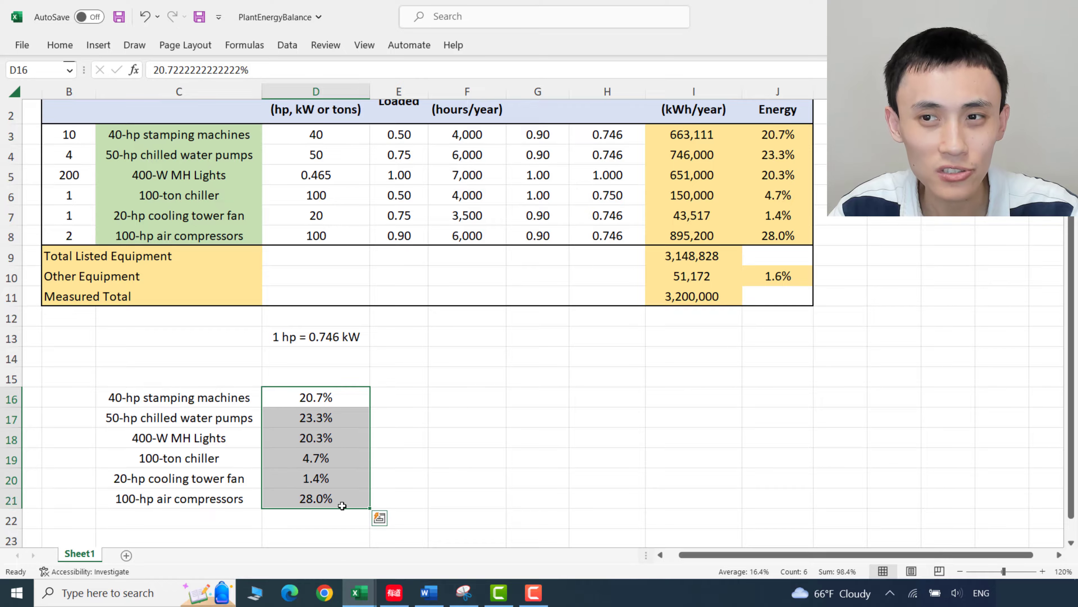
{"action": "left_click", "coordinate": [61, 44]}
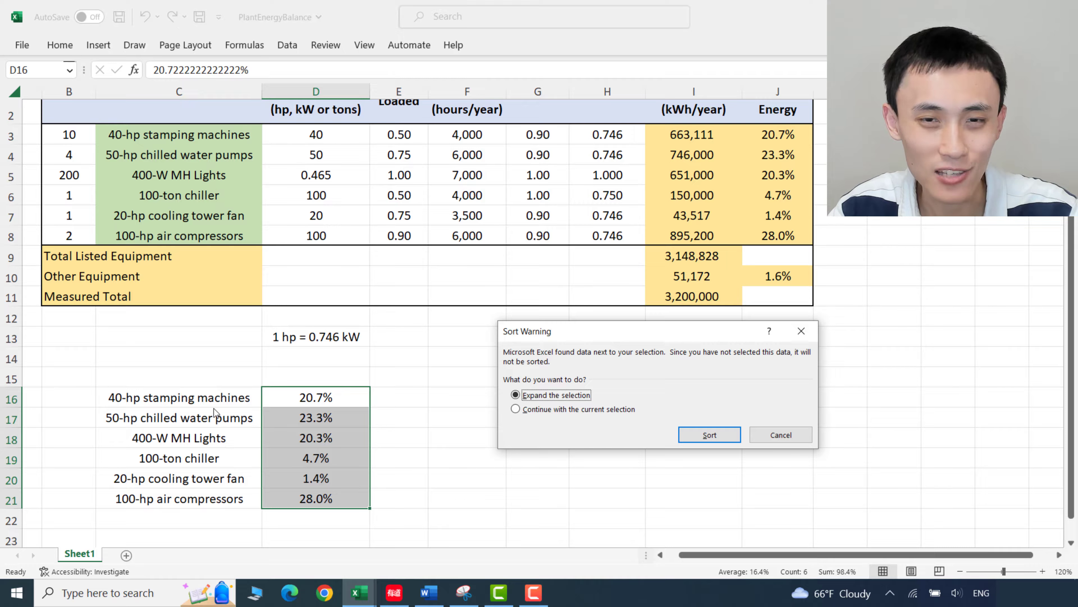
{"action": "left_click", "coordinate": [705, 435]}
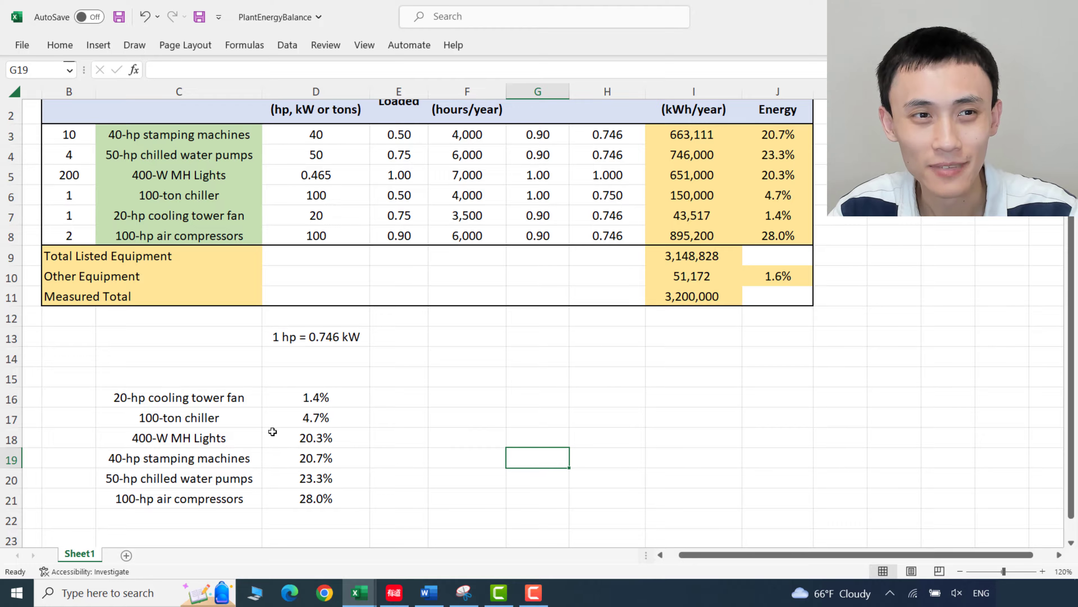
- Insert an empty 2-D clustered bar chart and place it below the table, beside the sorted summary list
{"action": "left_click", "coordinate": [98, 45]}
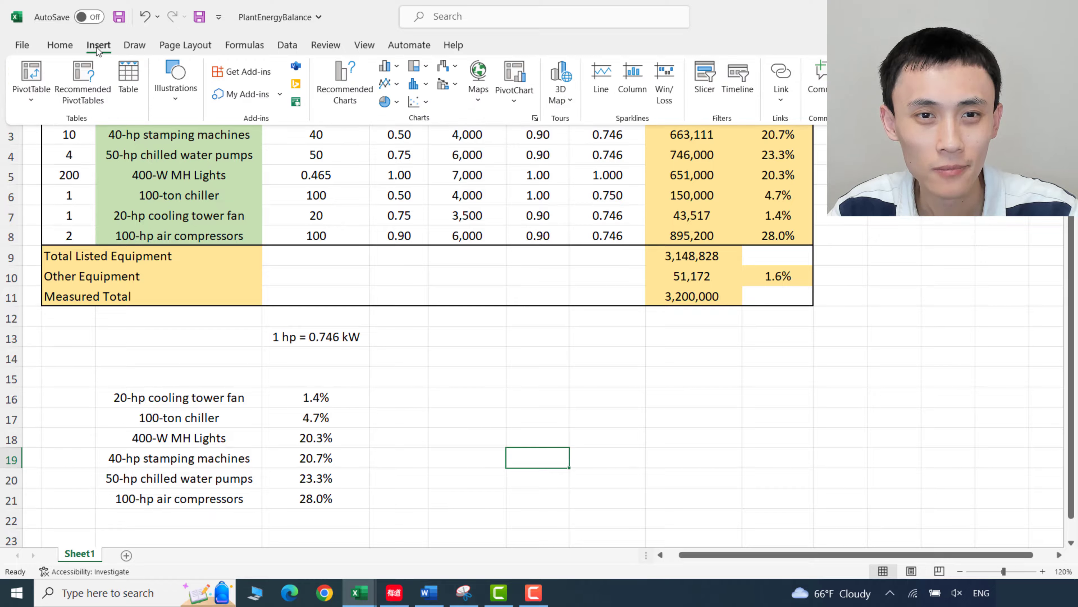
{"action": "left_click", "coordinate": [398, 69]}
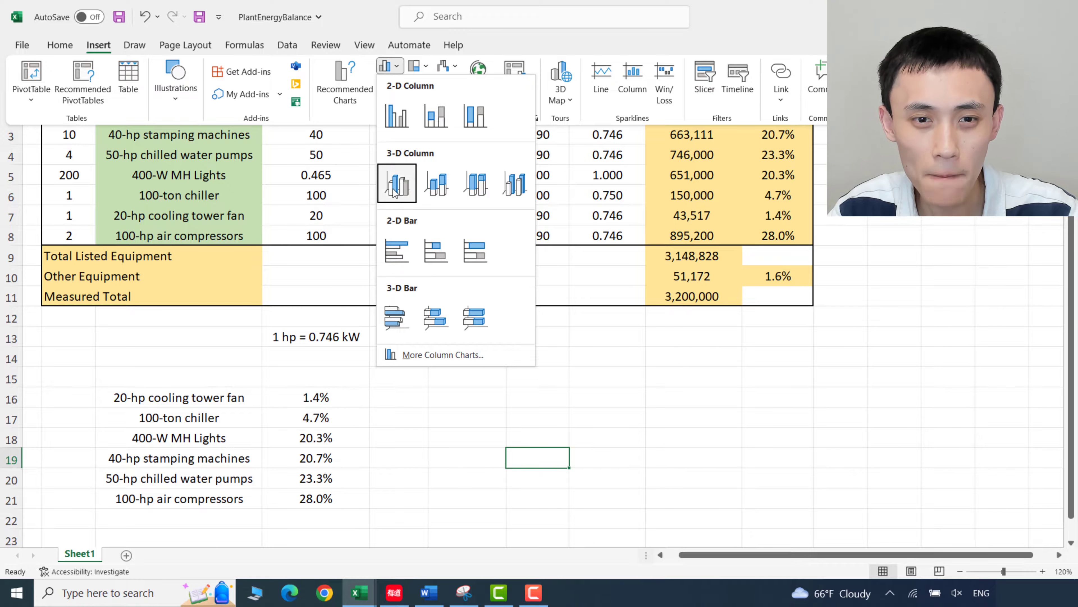
{"action": "left_click", "coordinate": [394, 255]}
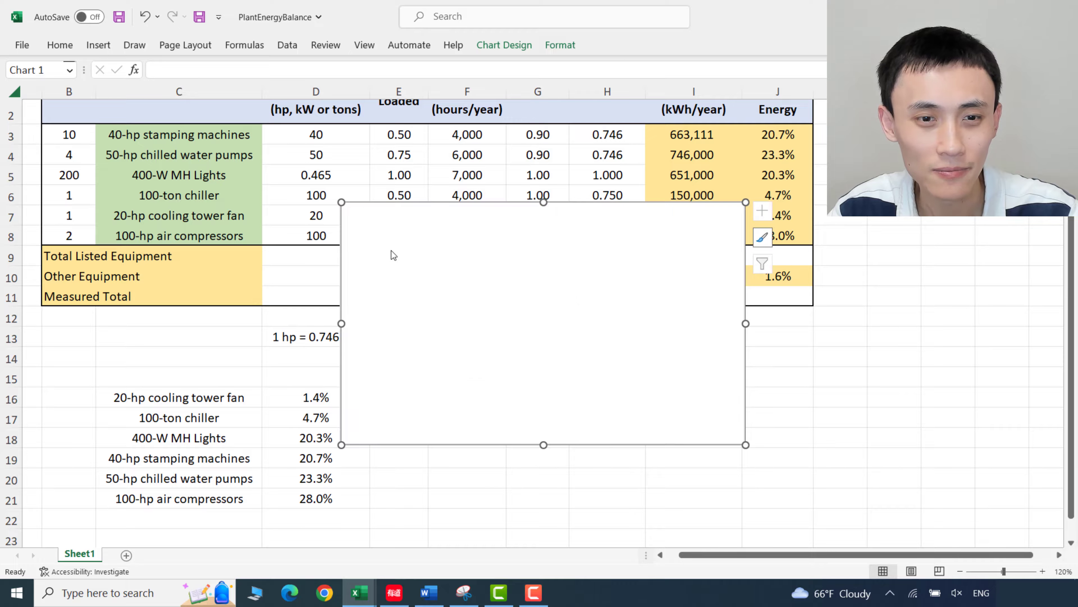
{"action": "left_click_drag", "start_coordinate": [426, 236], "coordinate": [562, 365]}
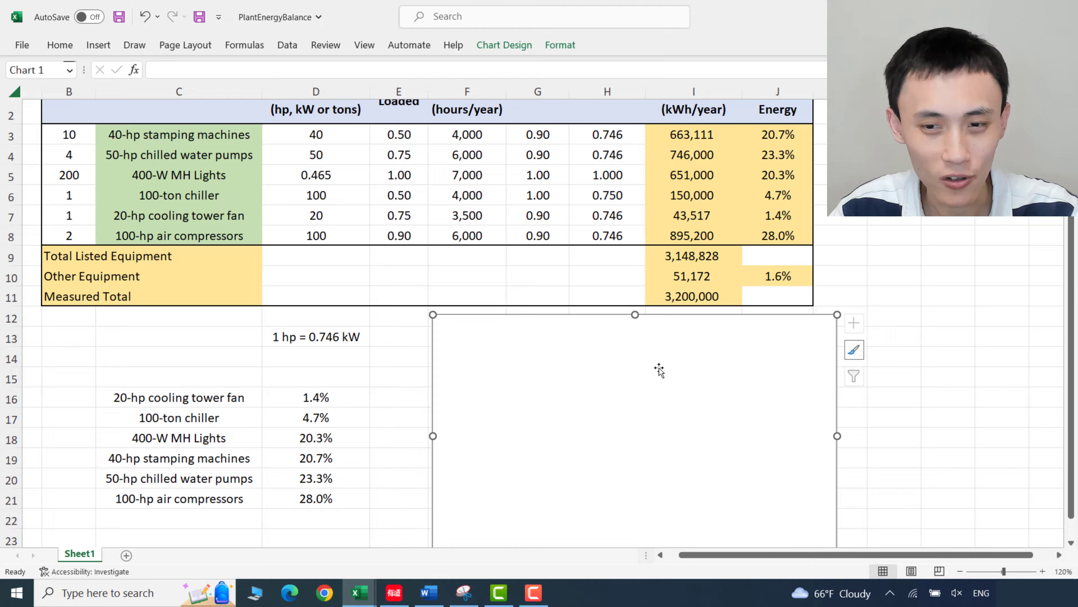
- Add a data series named Plant Electricity Consumption to the bar chart, using the fractions in D16:D21 as its values
{"action": "right_click", "coordinate": [630, 369]}
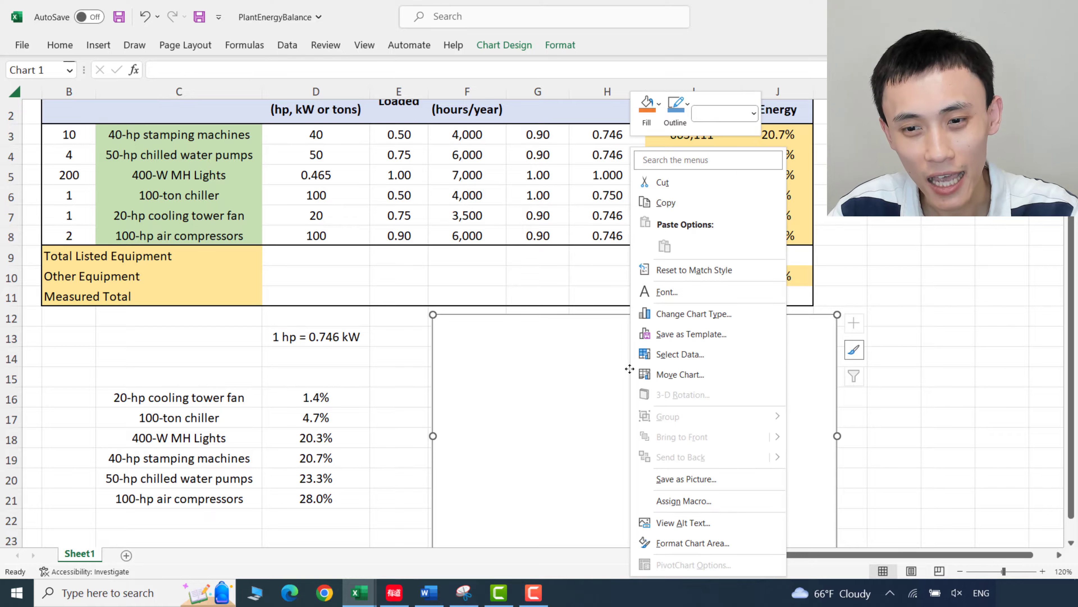
{"action": "left_click", "coordinate": [665, 356]}
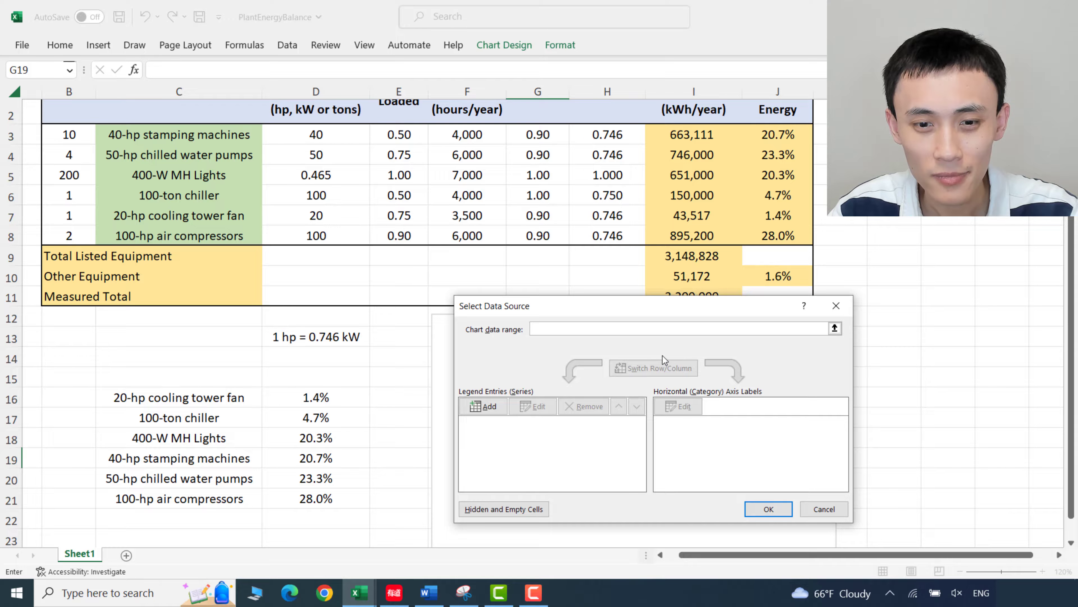
{"action": "left_click", "coordinate": [482, 408]}
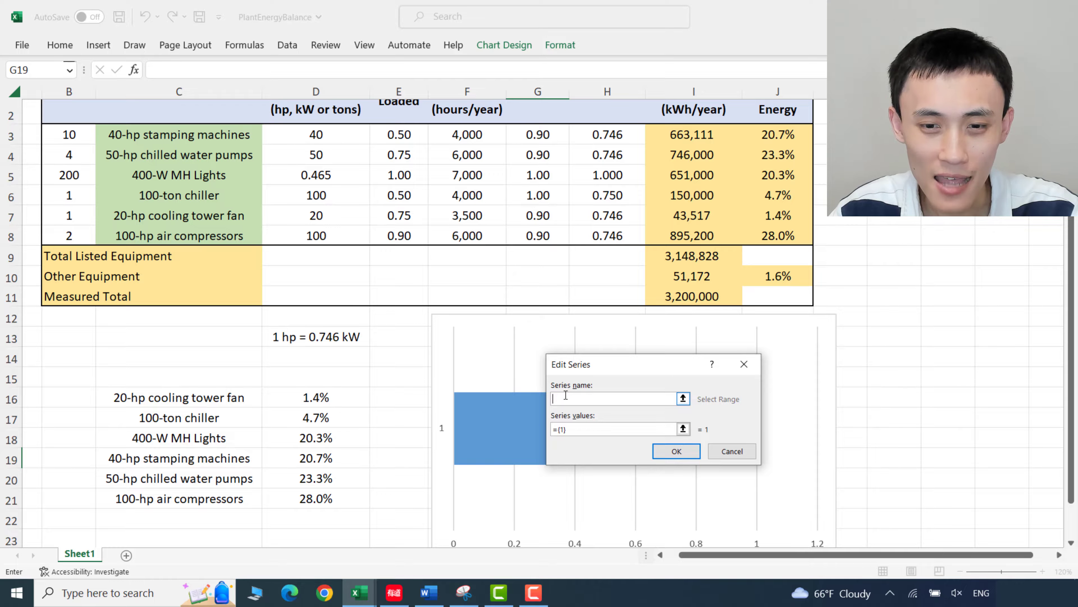
{"action": "type", "text": "P"}
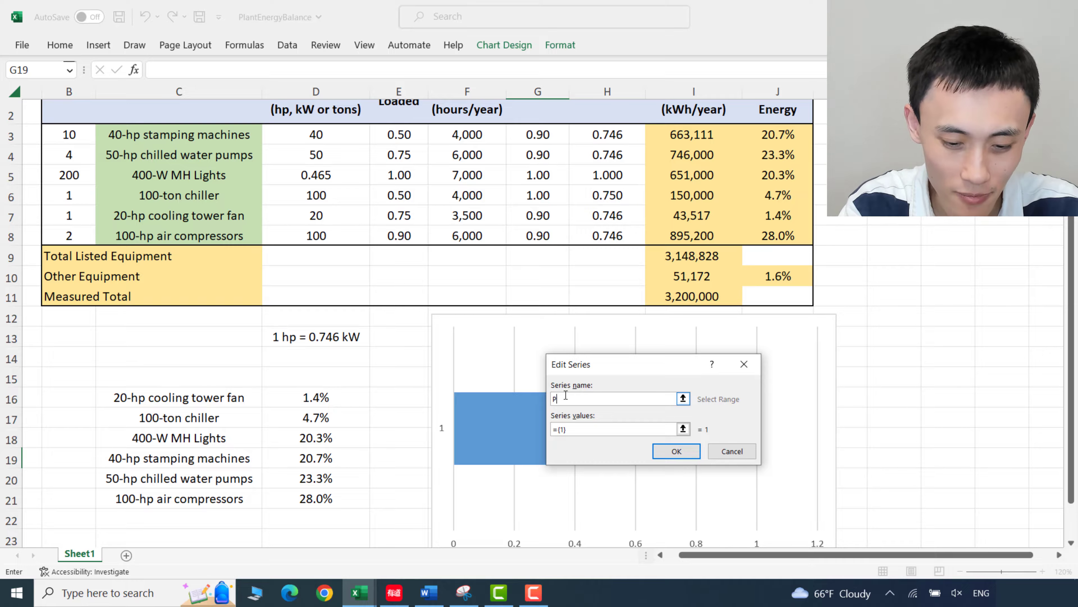
{"action": "type", "text": "lant Electricity Consumption"}
{"action": "left_click", "coordinate": [576, 431]}
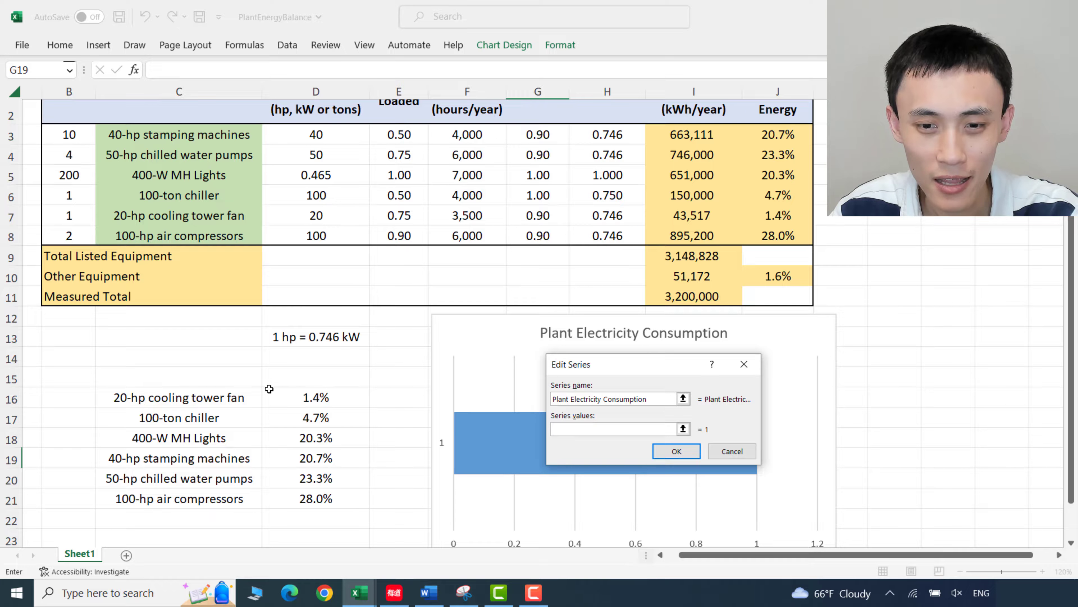
{"action": "left_click_drag", "start_coordinate": [304, 396], "coordinate": [315, 498]}
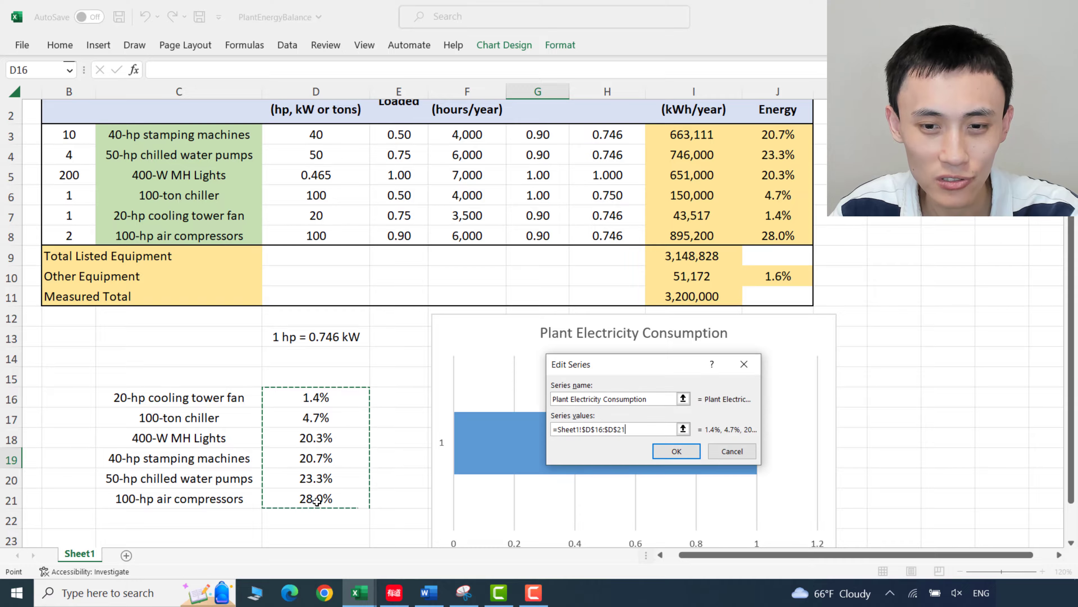
{"action": "left_click", "coordinate": [679, 451]}
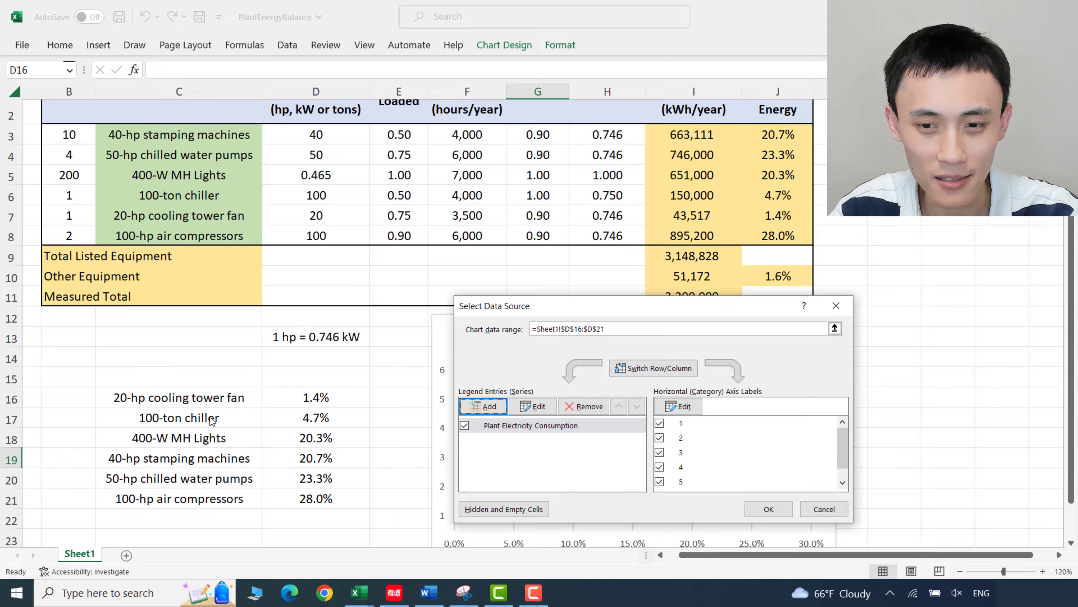
- Set the chart's category axis labels to the equipment types in C16:C21 and apply the data source
{"action": "left_click", "coordinate": [681, 407]}
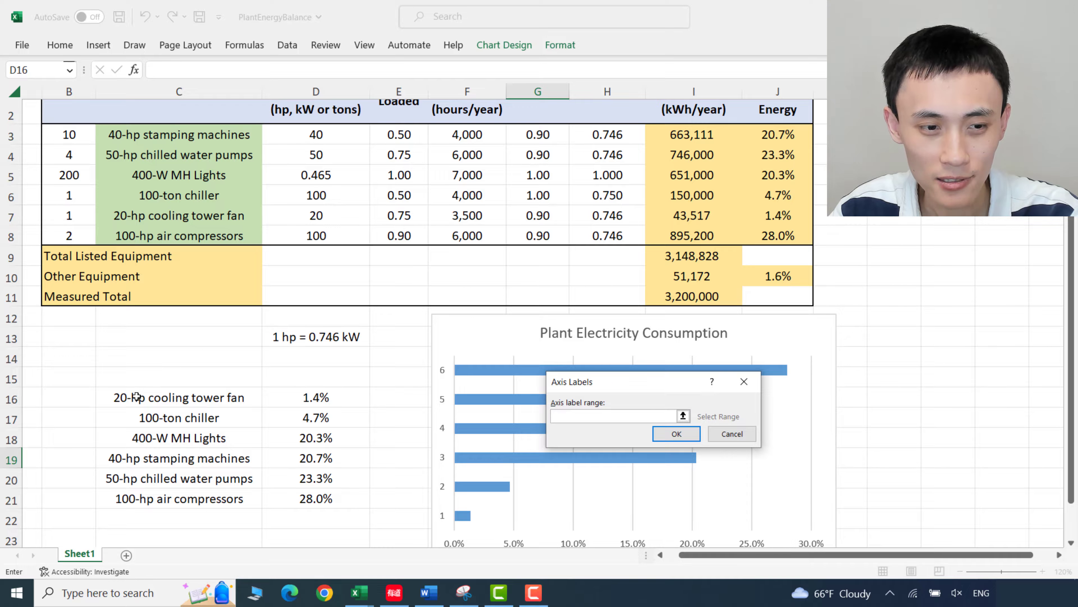
{"action": "left_click_drag", "start_coordinate": [132, 398], "coordinate": [162, 493]}
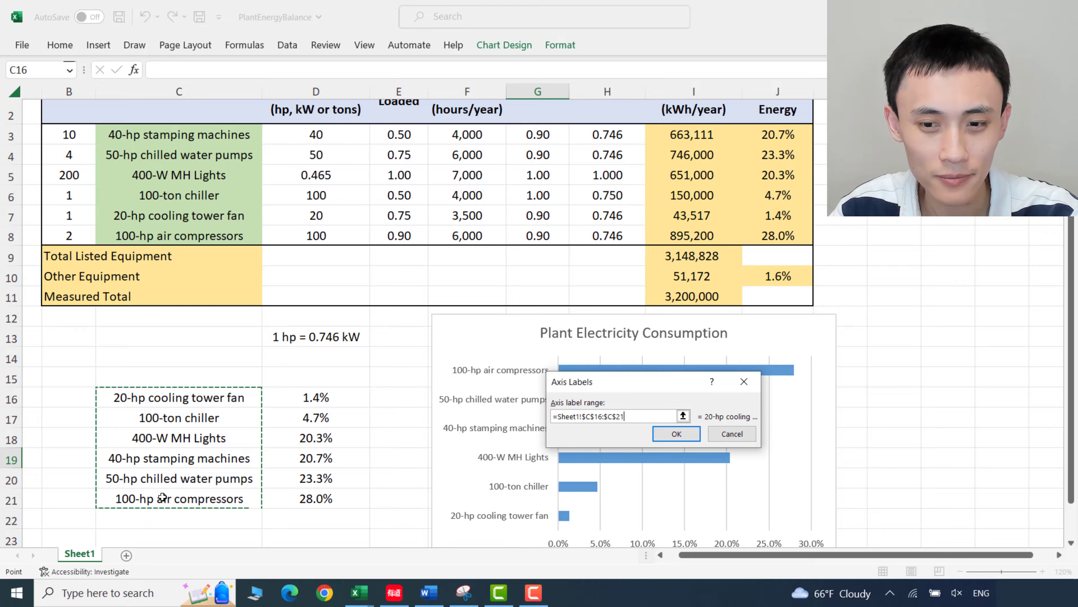
{"action": "left_click", "coordinate": [660, 433]}
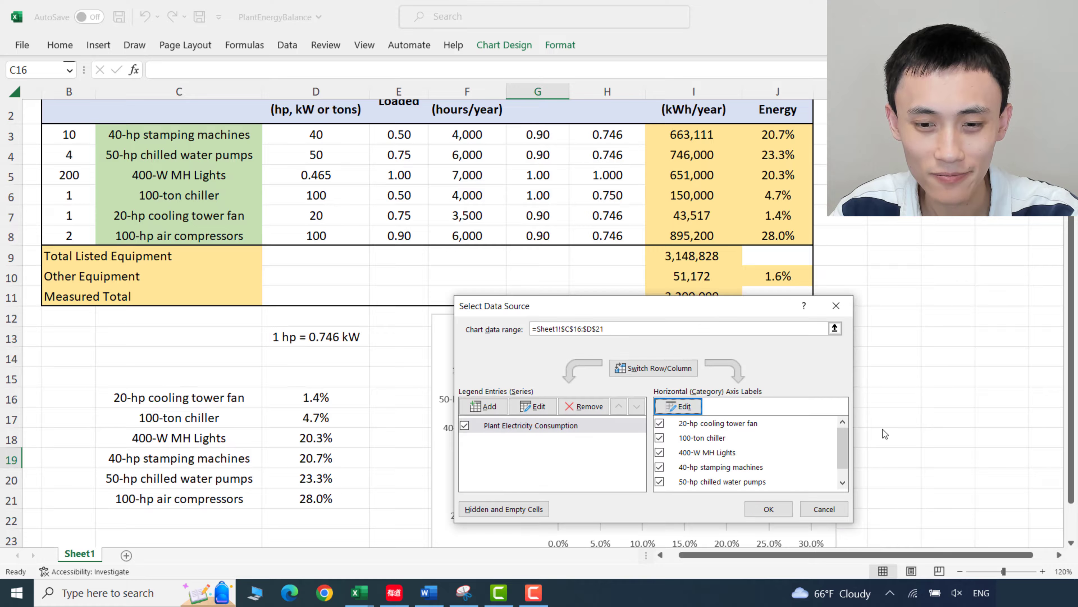
{"action": "left_click", "coordinate": [784, 516]}
{"action": "scroll", "coordinate": [925, 427], "scroll_direction": "down", "scroll_amount": 1}
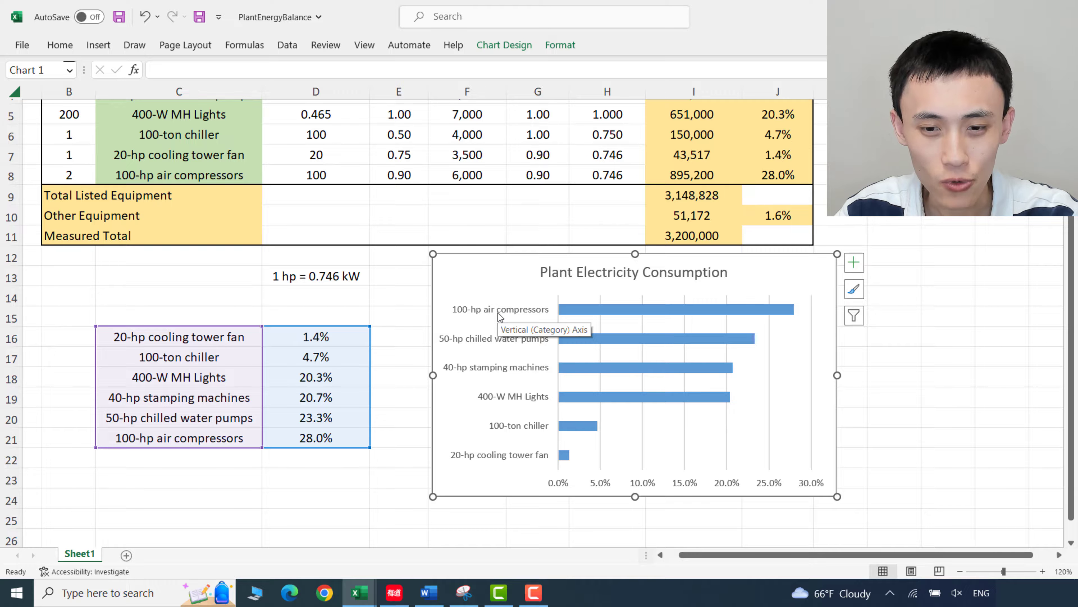
- Set the font size of the chart's vertical axis equipment labels to 11
{"action": "left_click", "coordinate": [513, 315]}
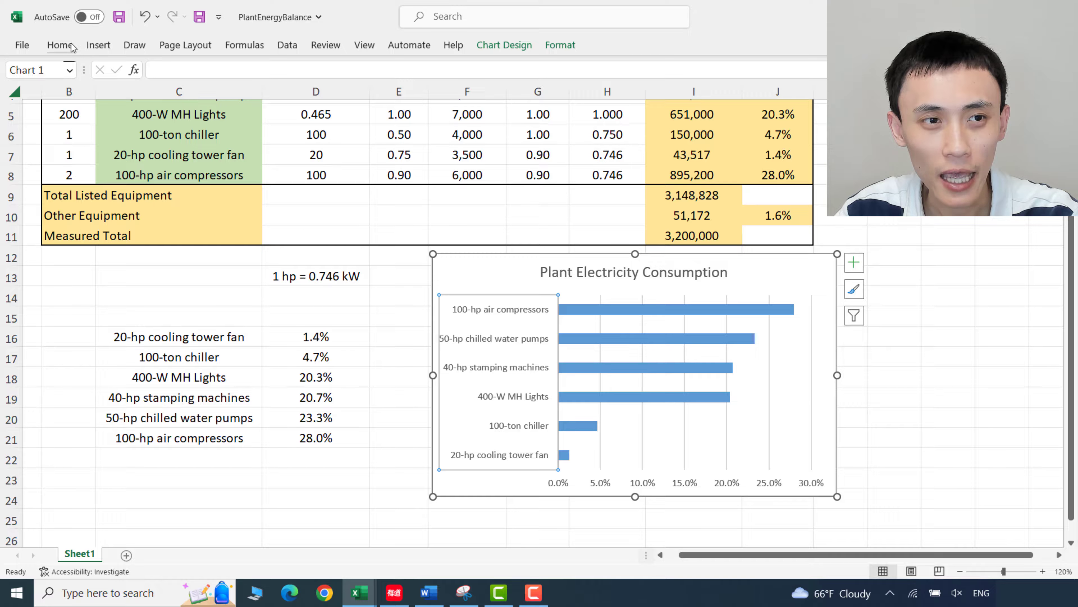
{"action": "left_click", "coordinate": [60, 45]}
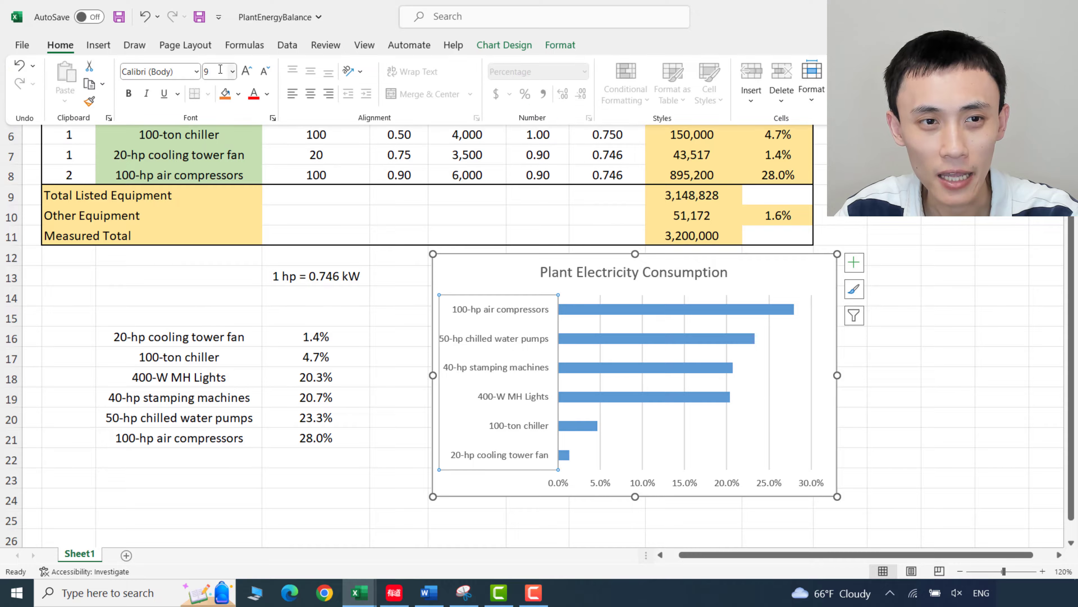
{"action": "type", "text": "11"}
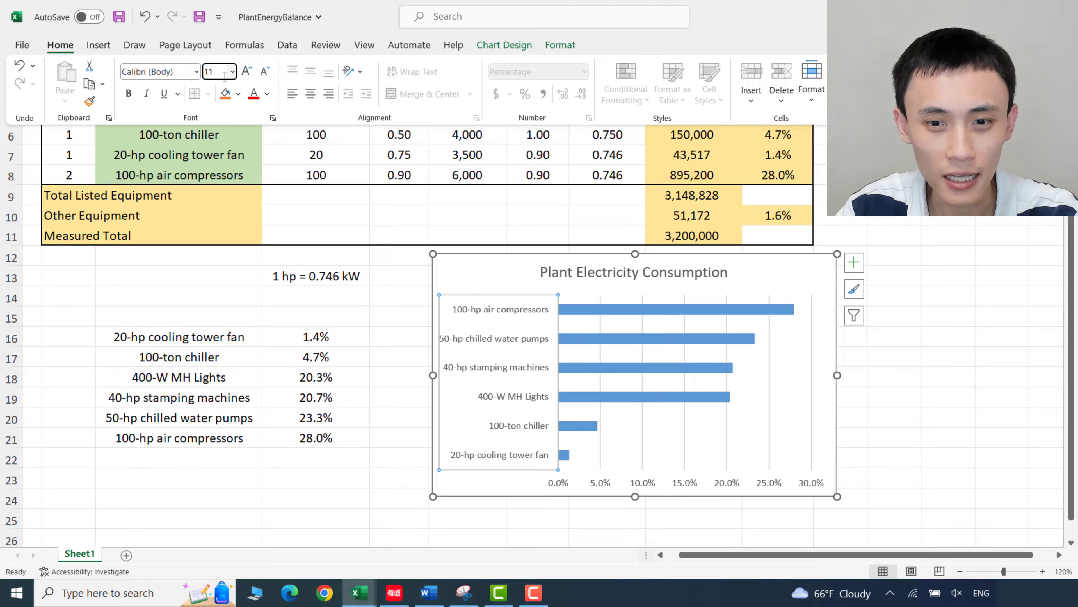
{"action": "key", "text": "Return"}
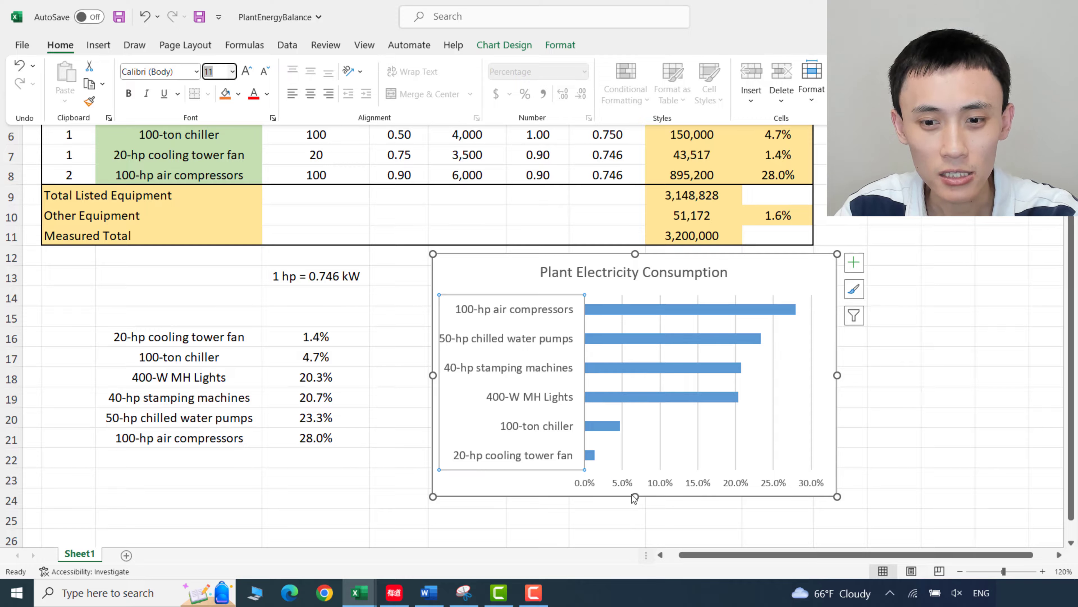
- Set the font size of the chart's horizontal percentage axis labels to 11
{"action": "left_click", "coordinate": [623, 480]}
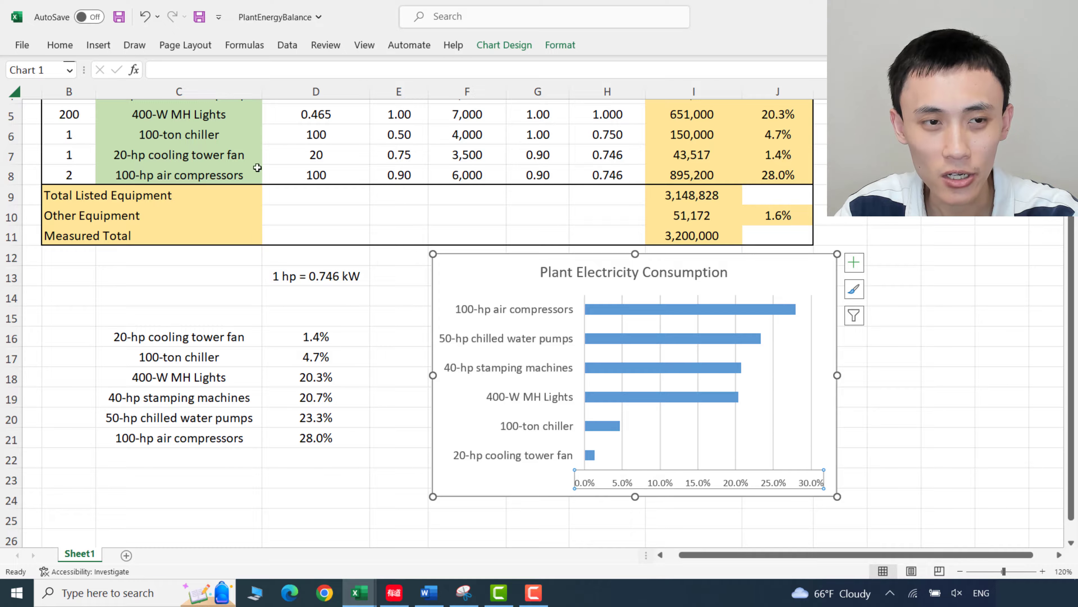
{"action": "left_click", "coordinate": [60, 45]}
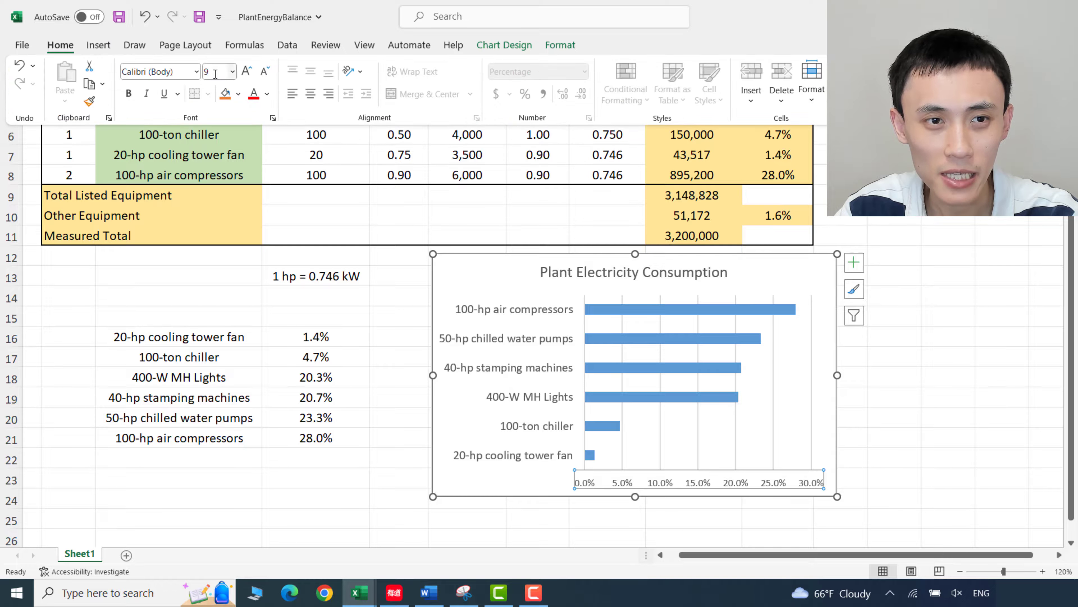
{"action": "left_click", "coordinate": [225, 72]}
{"action": "type", "text": "11"}
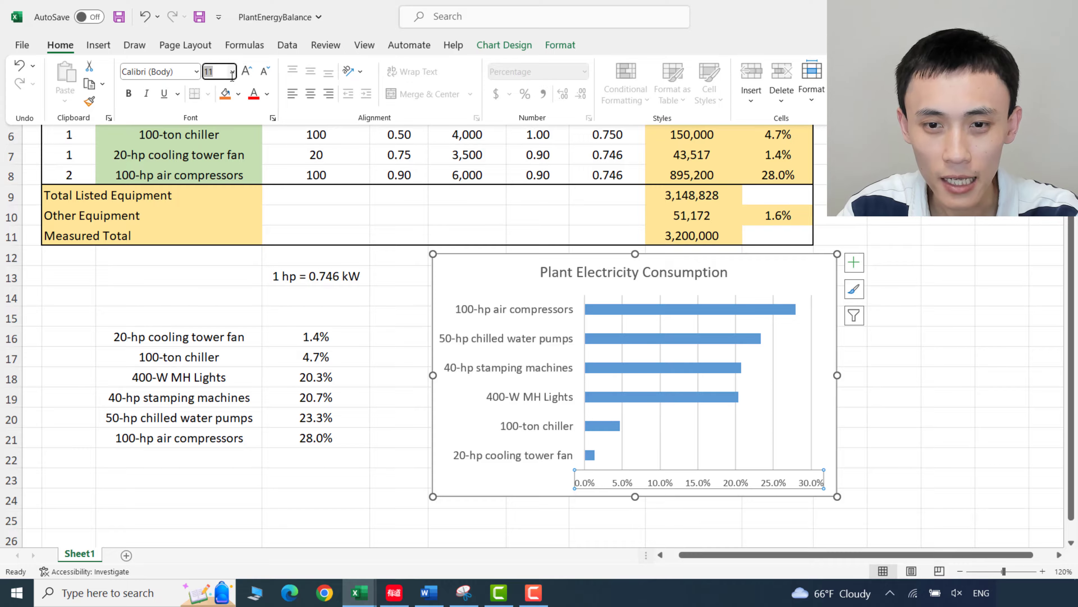
{"action": "key", "text": "Return"}
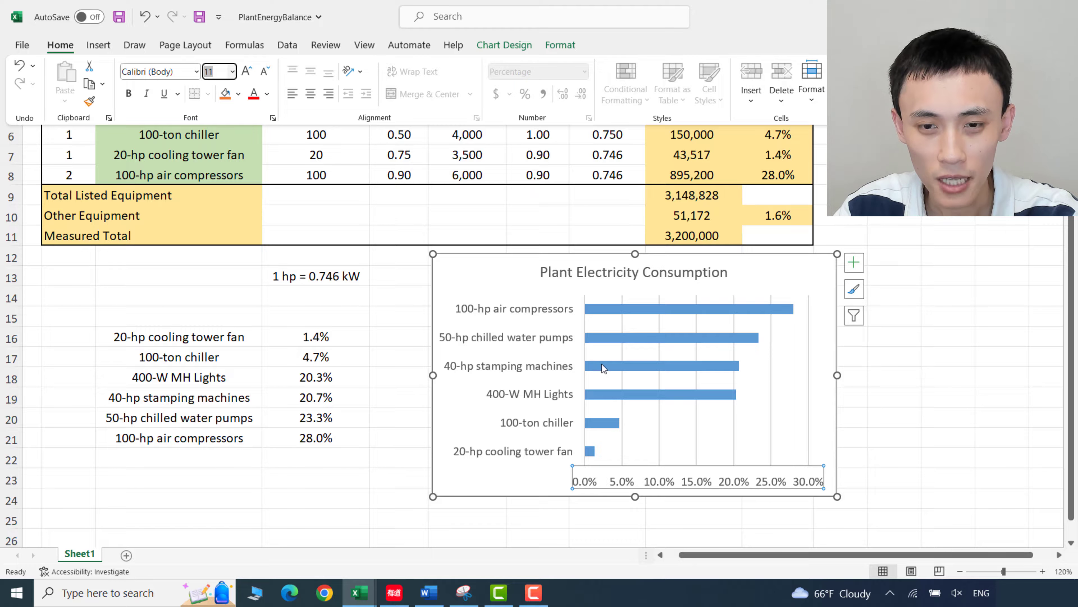
- Try to set the font size of the chart title to 16
{"action": "left_click", "coordinate": [569, 274]}
{"action": "left_click", "coordinate": [569, 267]}
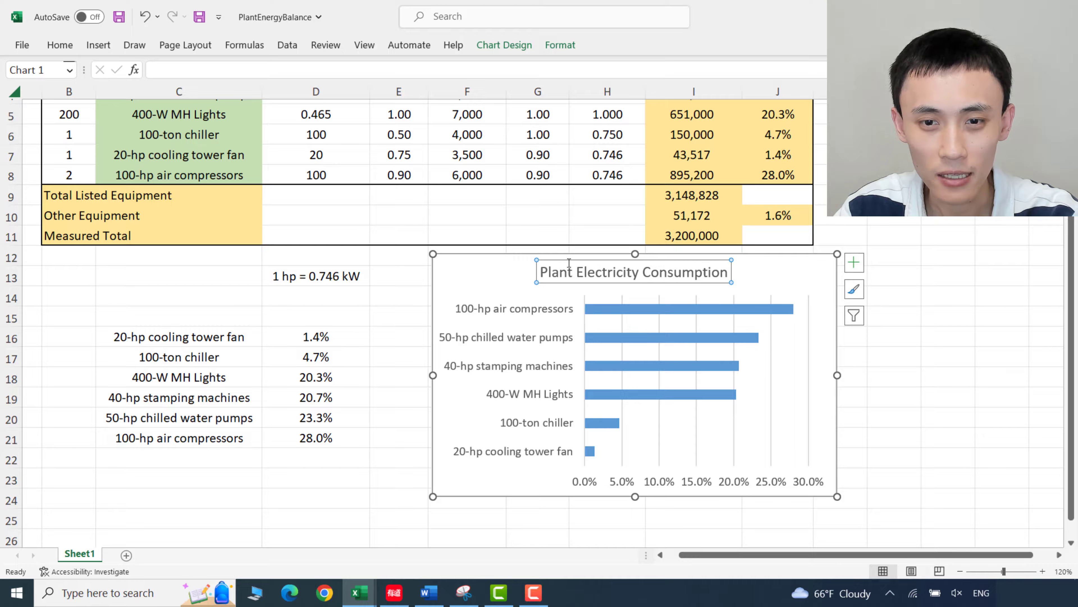
{"action": "left_click", "coordinate": [60, 45]}
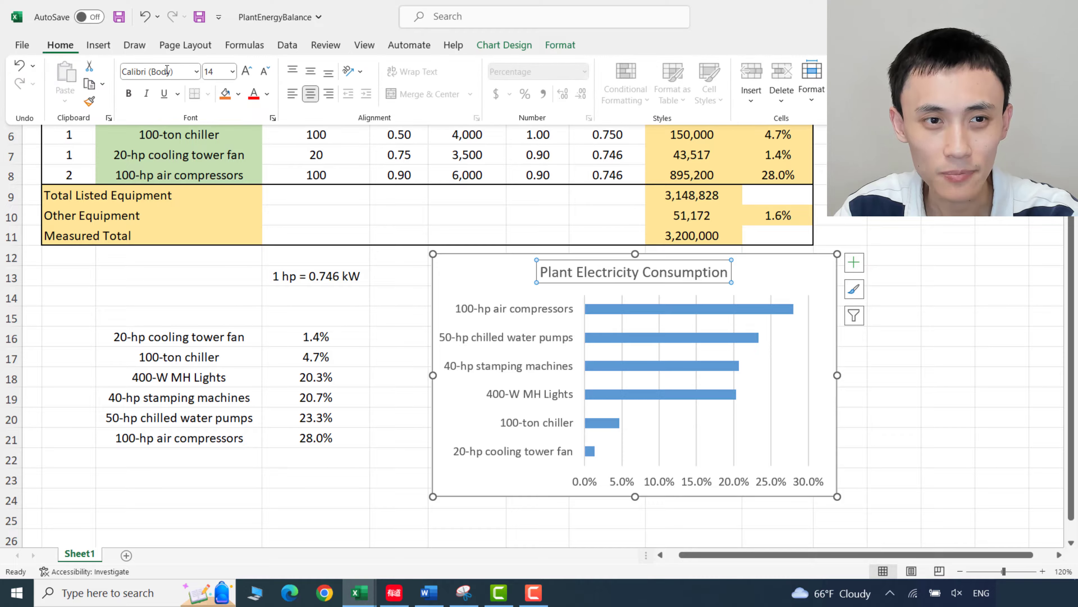
{"action": "left_click", "coordinate": [217, 72]}
{"action": "type", "text": "16"}
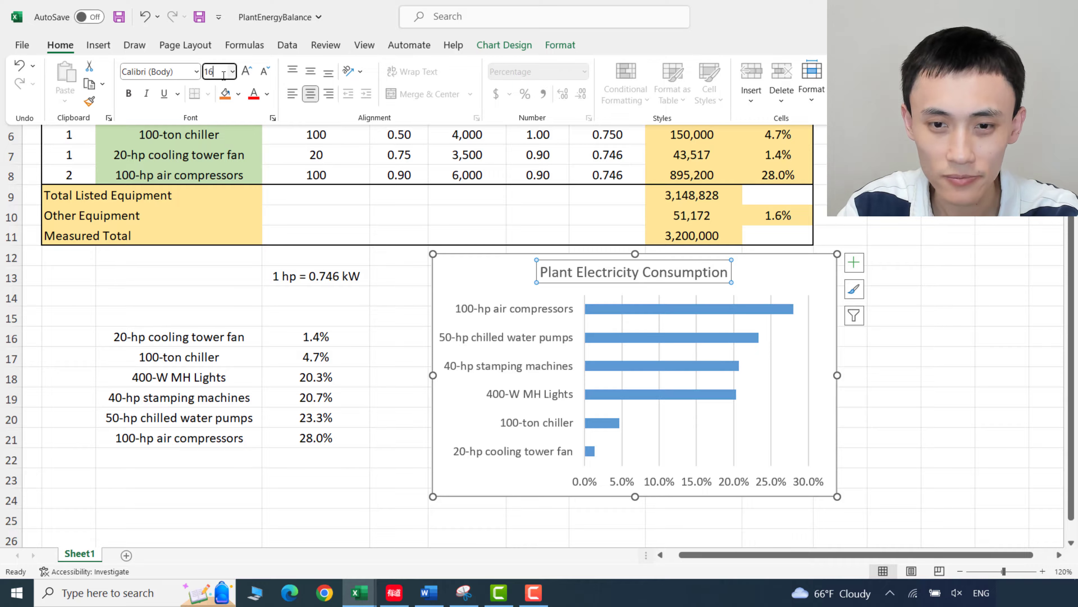
{"action": "key", "text": "Return"}
{"action": "left_click", "coordinate": [948, 356]}
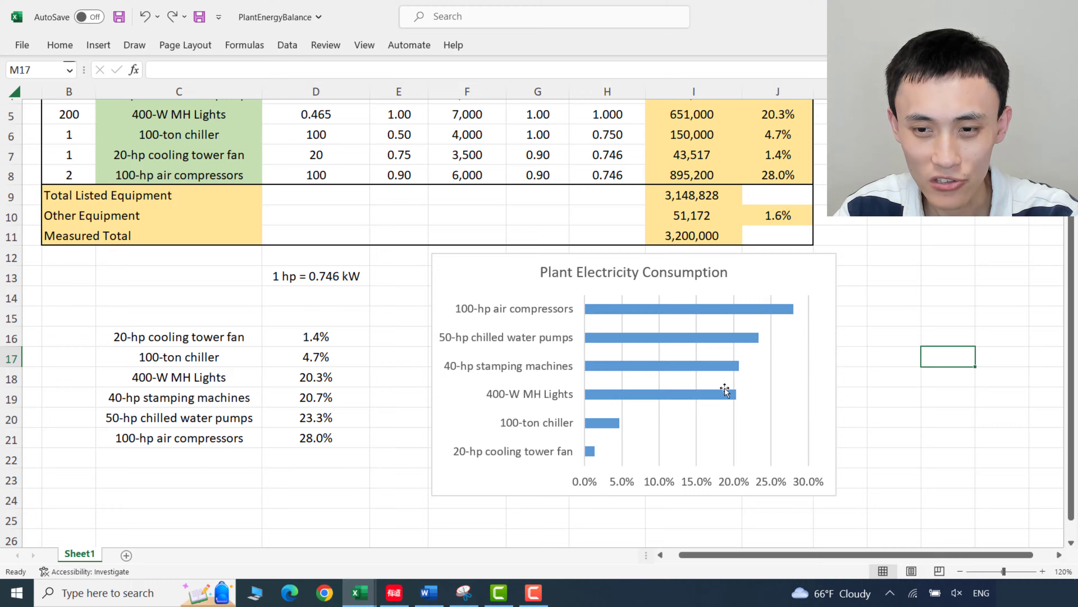
- Add plain data labels to all bars of the Plant Electricity Consumption series
{"action": "left_click", "coordinate": [689, 311]}
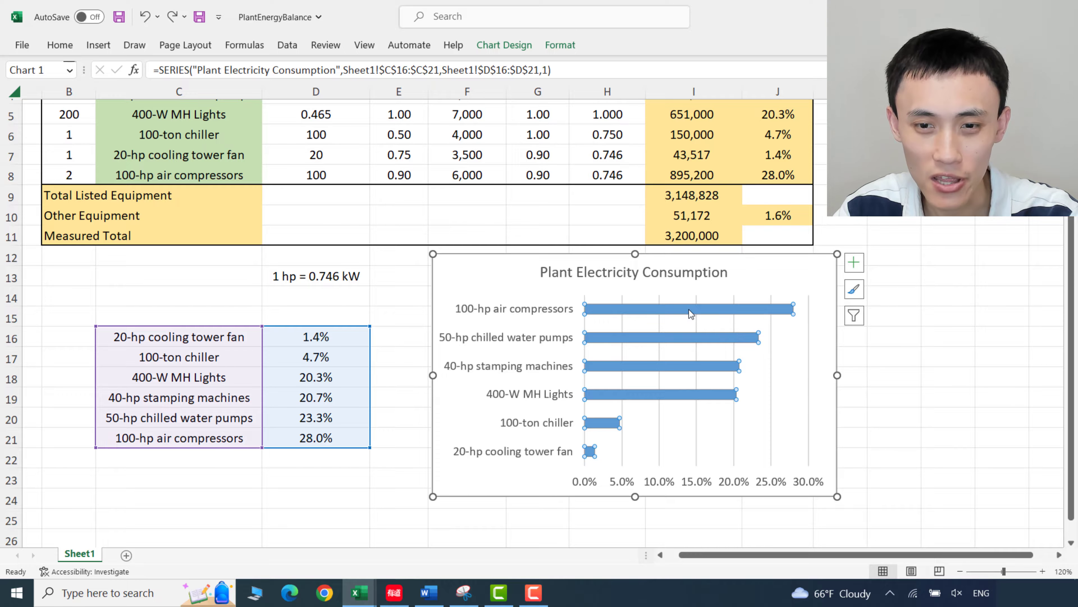
{"action": "right_click", "coordinate": [688, 310]}
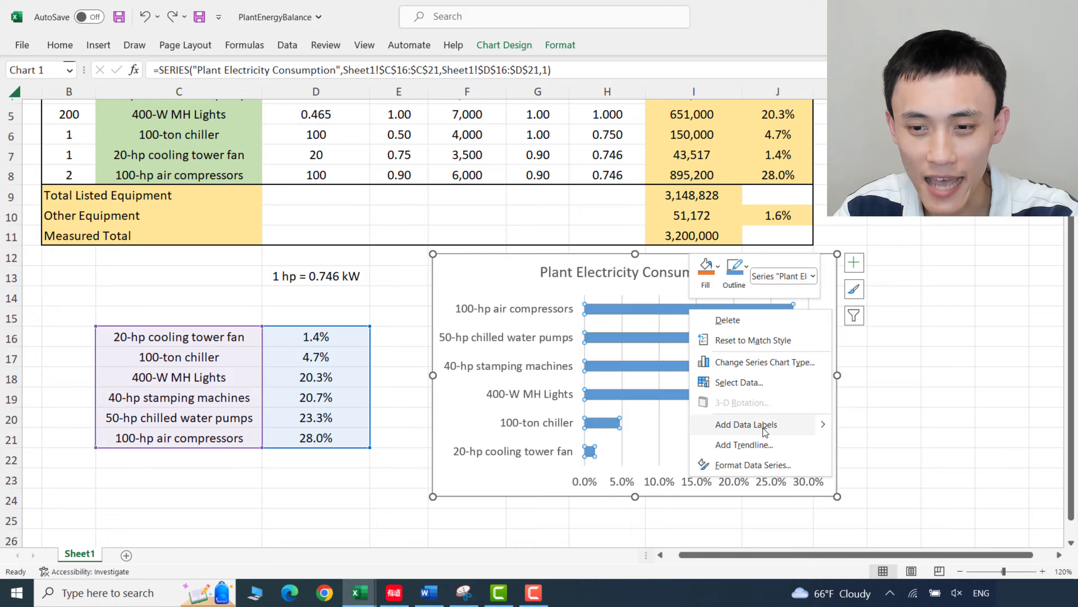
{"action": "mouse_move", "coordinate": [822, 428]}
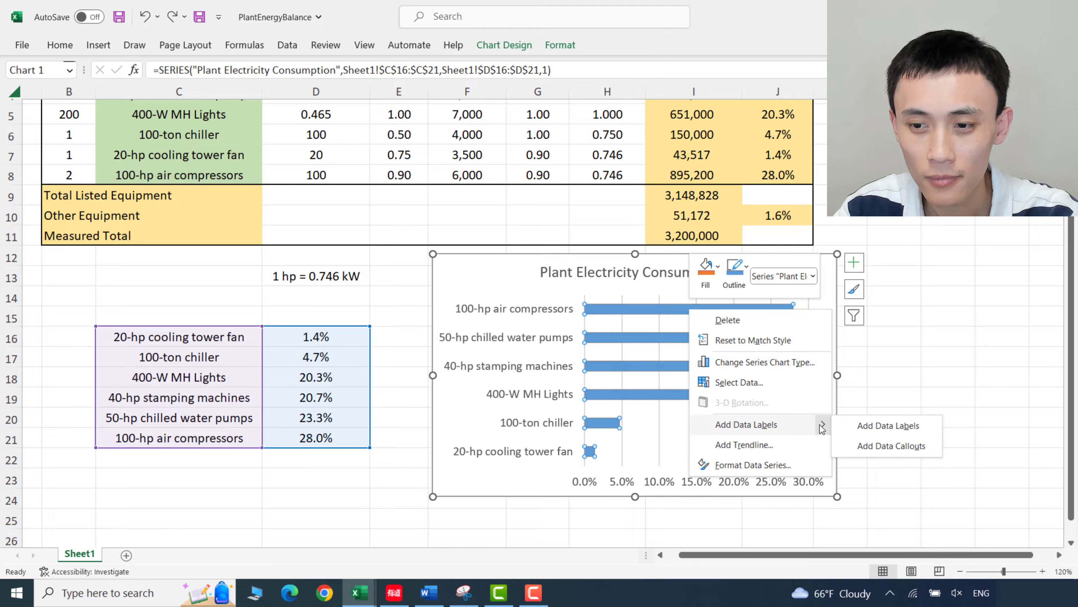
{"action": "left_click", "coordinate": [864, 432]}
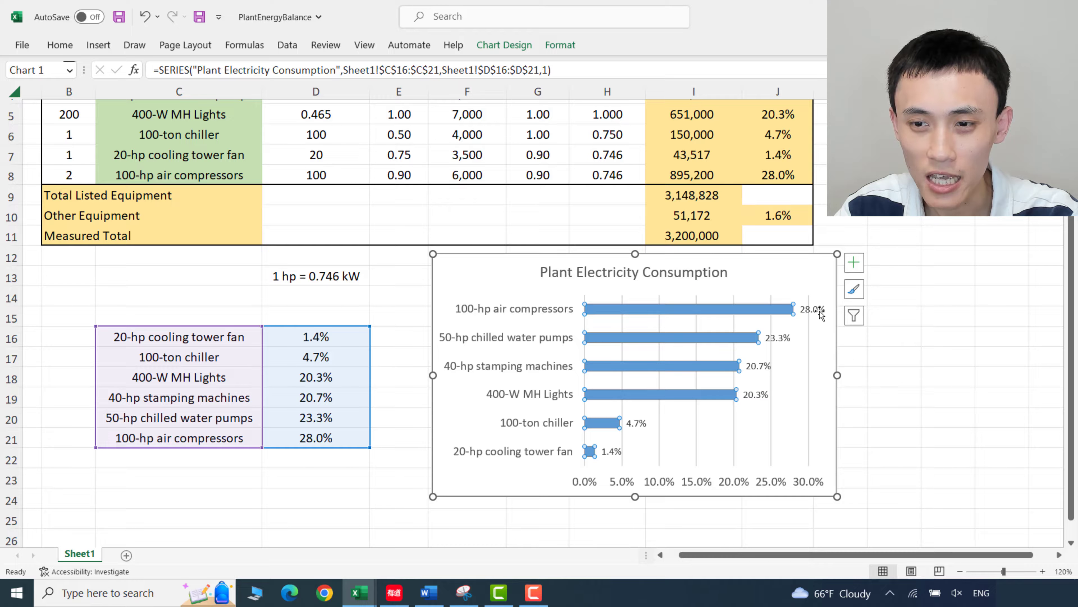
- Set the font size of the bars' data labels to 11
{"action": "left_click", "coordinate": [821, 313]}
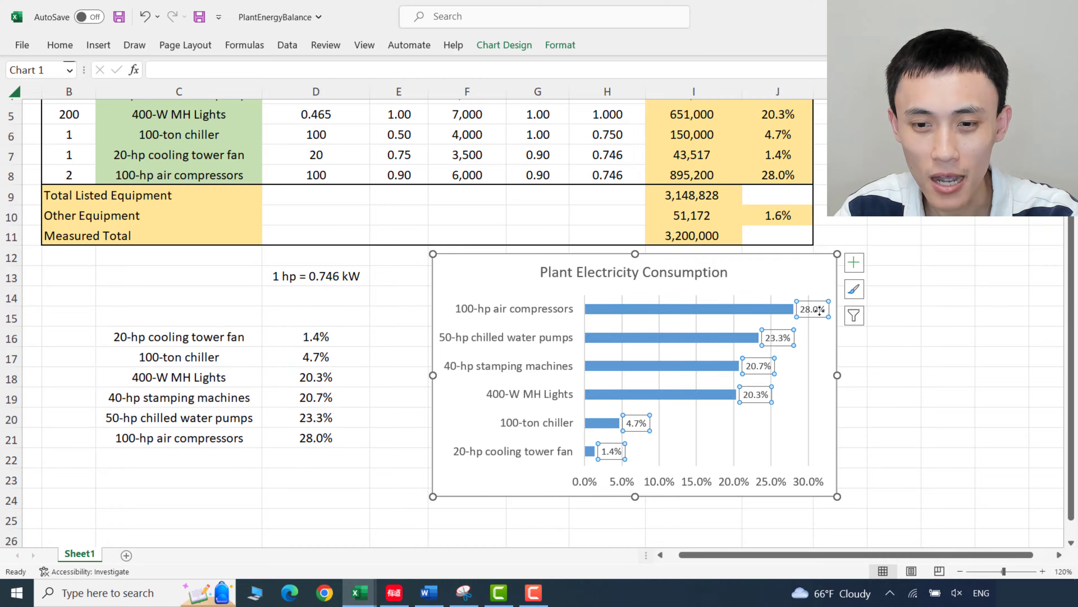
{"action": "left_click", "coordinate": [69, 45]}
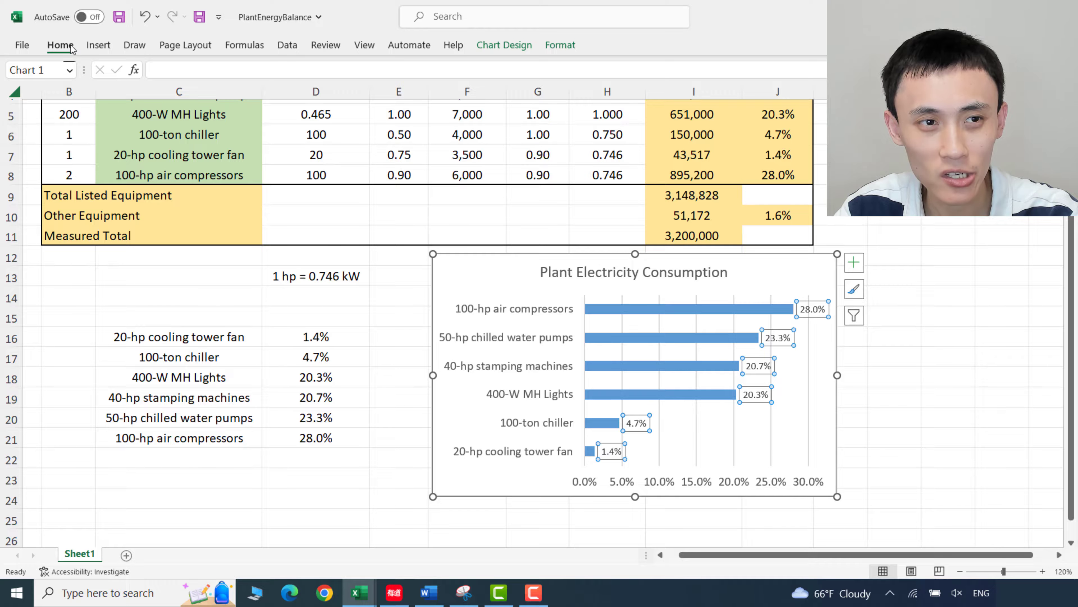
{"action": "left_click", "coordinate": [209, 75]}
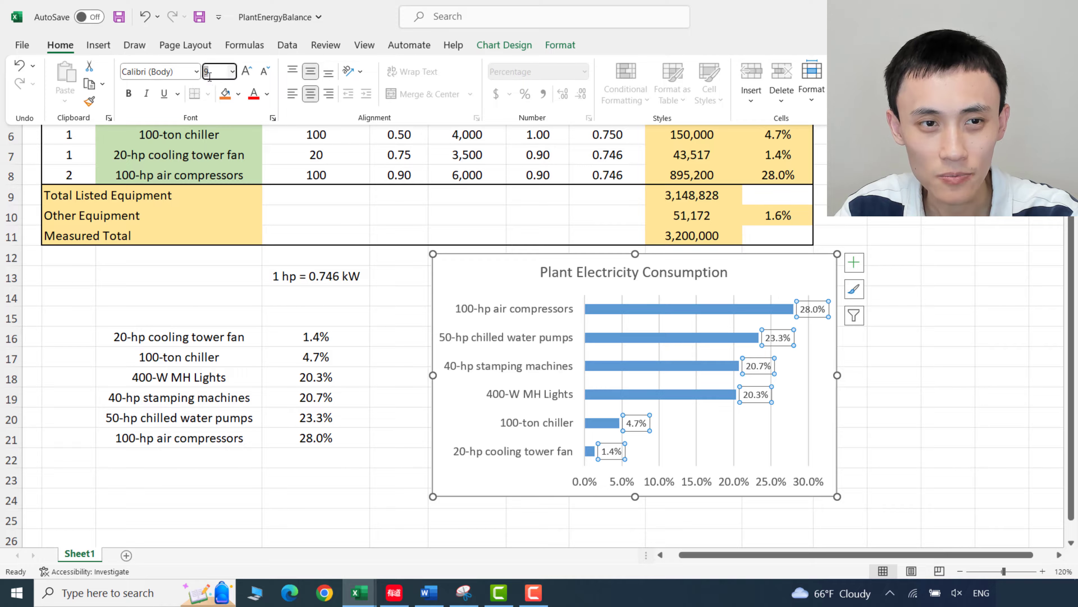
{"action": "type", "text": "11"}
{"action": "key", "text": "Return"}
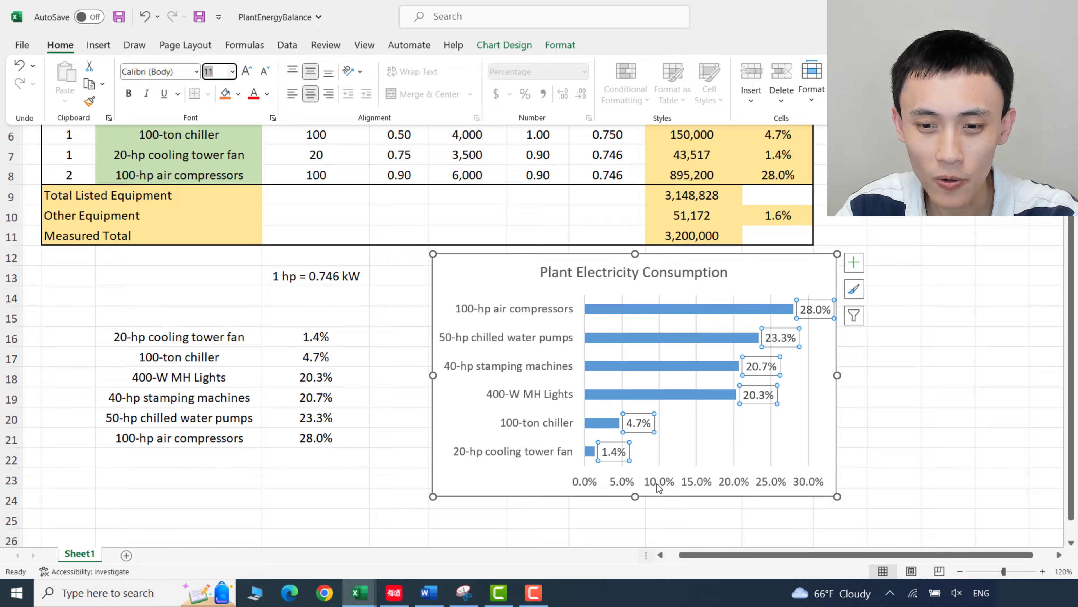
- Set the percentage number format of the chart's horizontal axis labels to 0 decimal places
{"action": "left_click", "coordinate": [702, 488]}
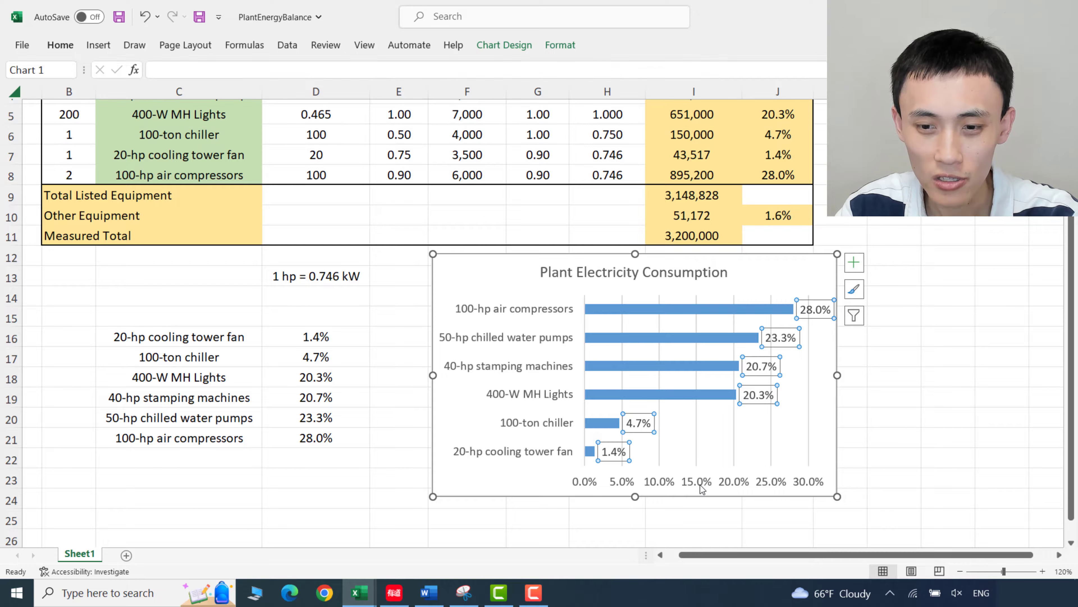
{"action": "left_click", "coordinate": [701, 486]}
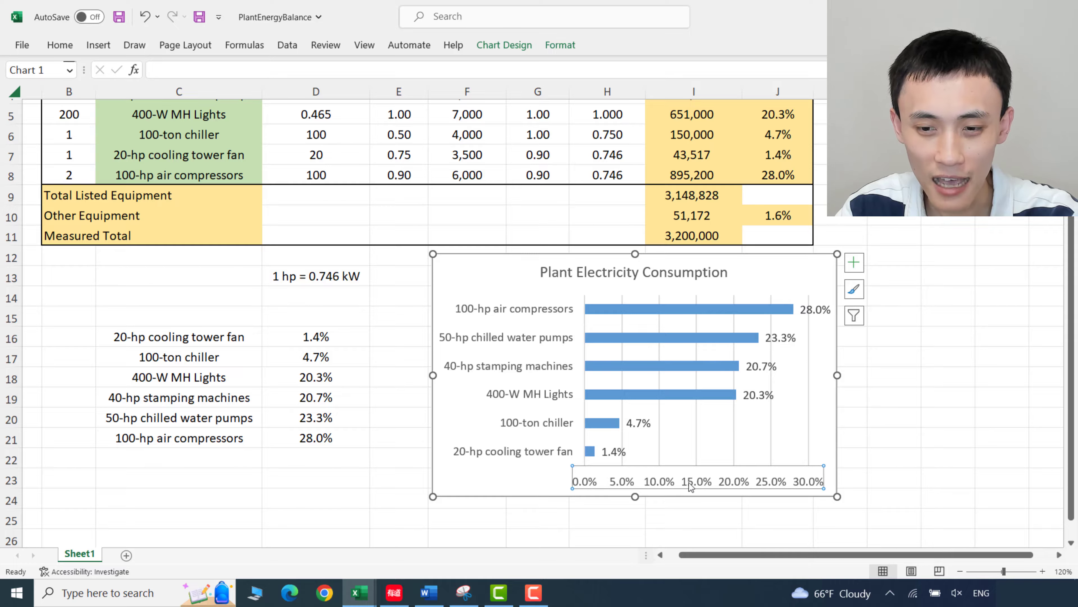
{"action": "right_click", "coordinate": [690, 486]}
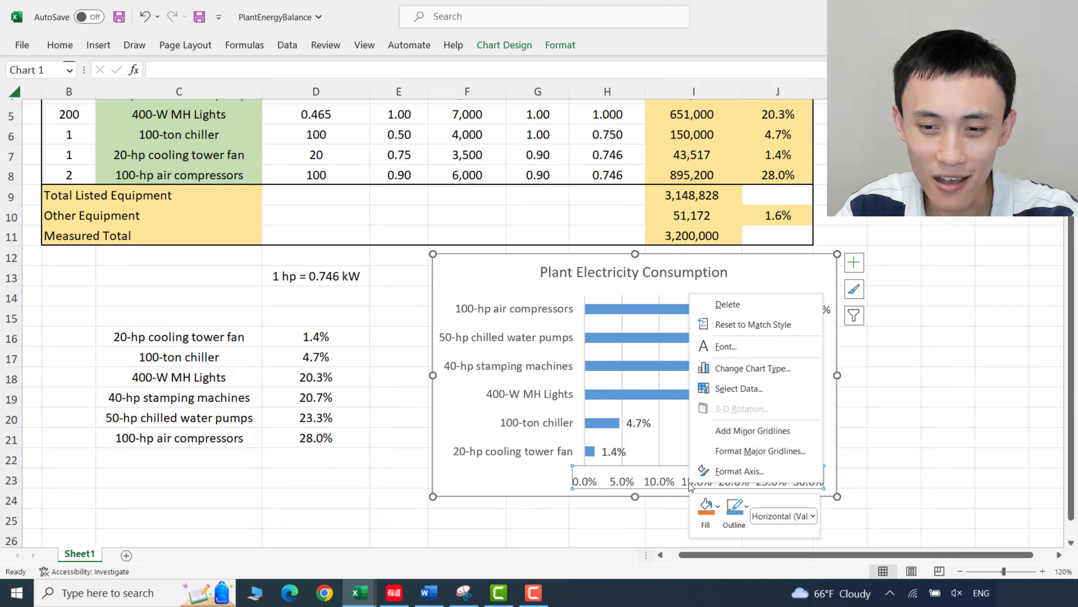
{"action": "left_click", "coordinate": [752, 476]}
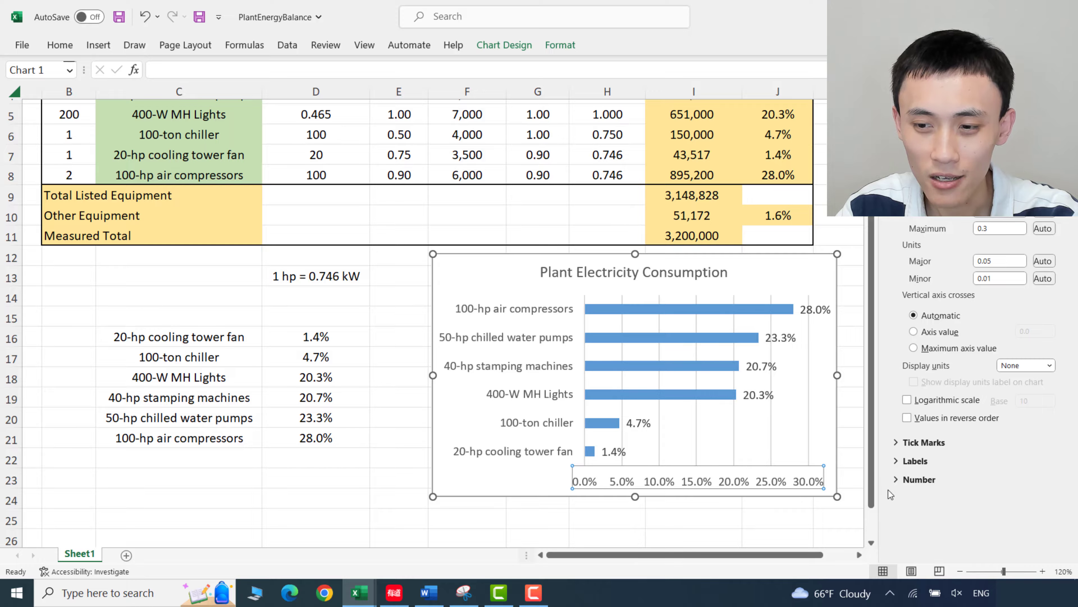
{"action": "left_click", "coordinate": [896, 480]}
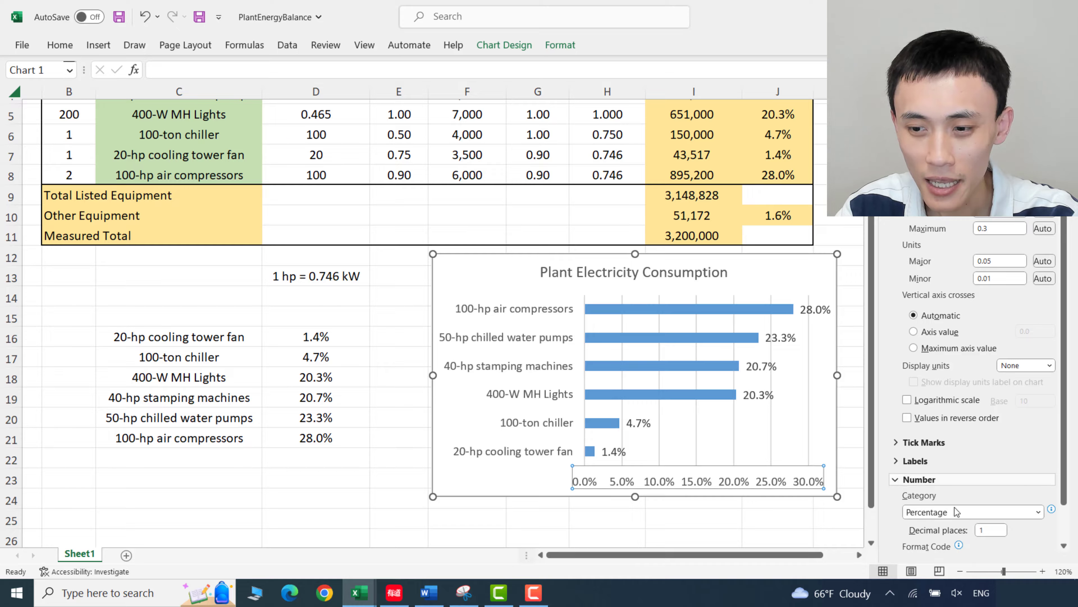
{"action": "double_click", "coordinate": [986, 528]}
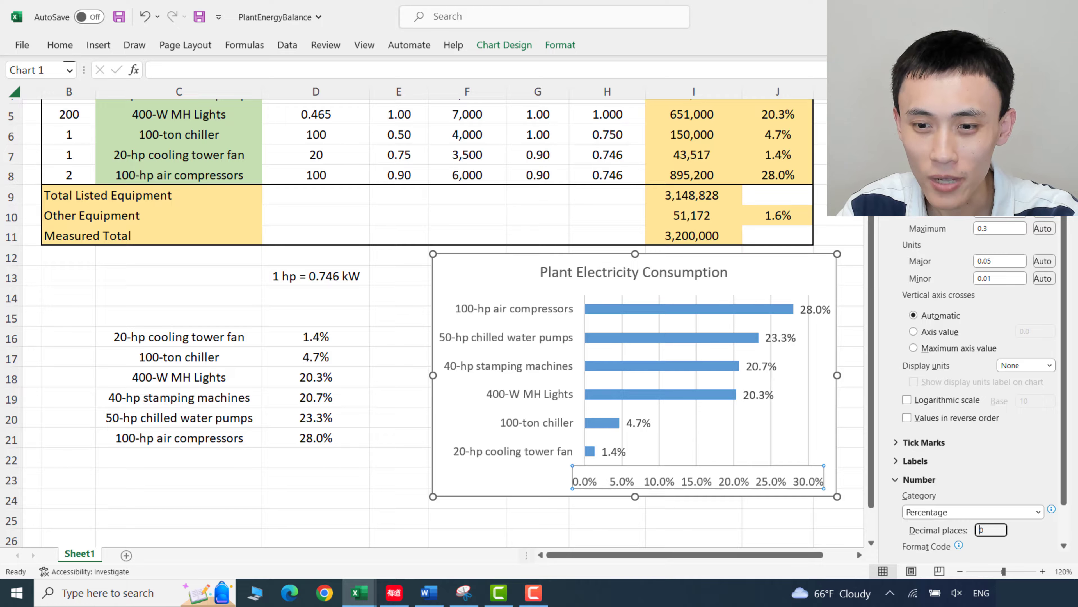
{"action": "left_click", "coordinate": [1061, 92]}
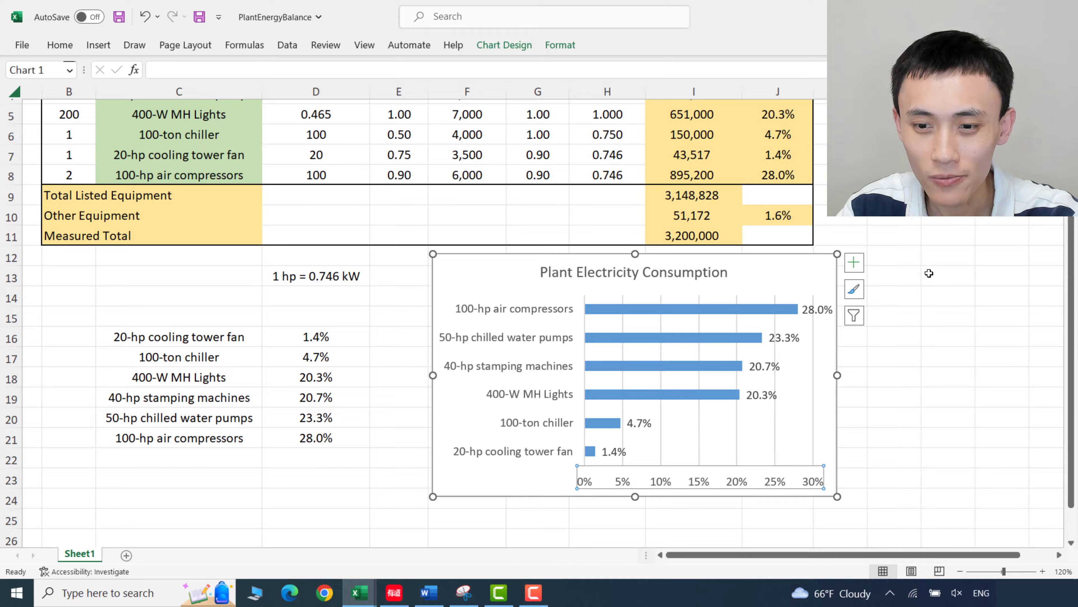
- Make the chart title Plant Electricity Consumption bold
{"action": "left_click", "coordinate": [643, 273]}
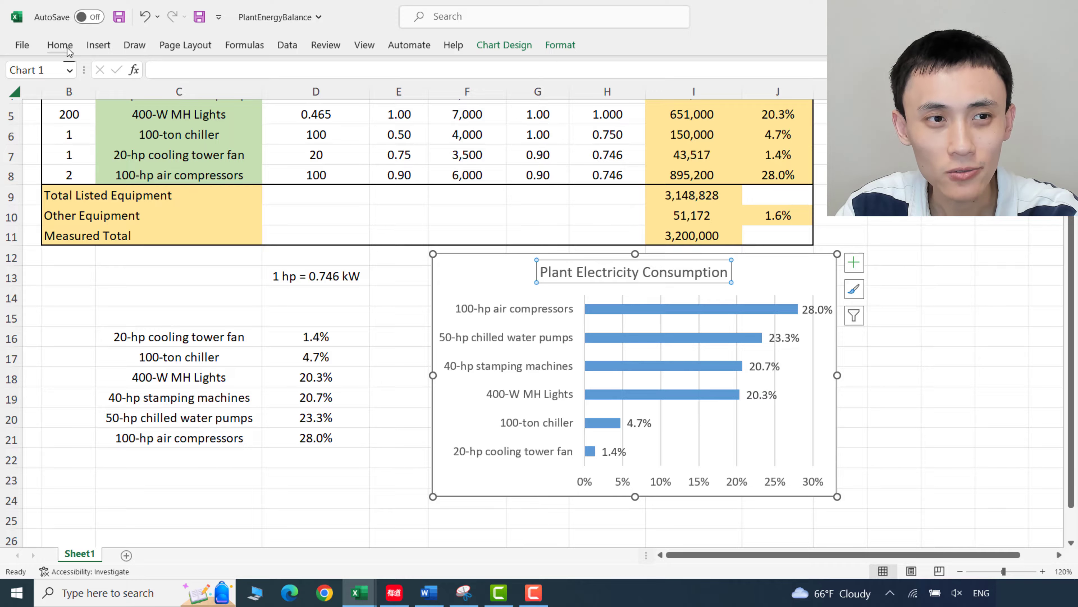
{"action": "left_click", "coordinate": [53, 46]}
{"action": "left_click", "coordinate": [128, 93]}
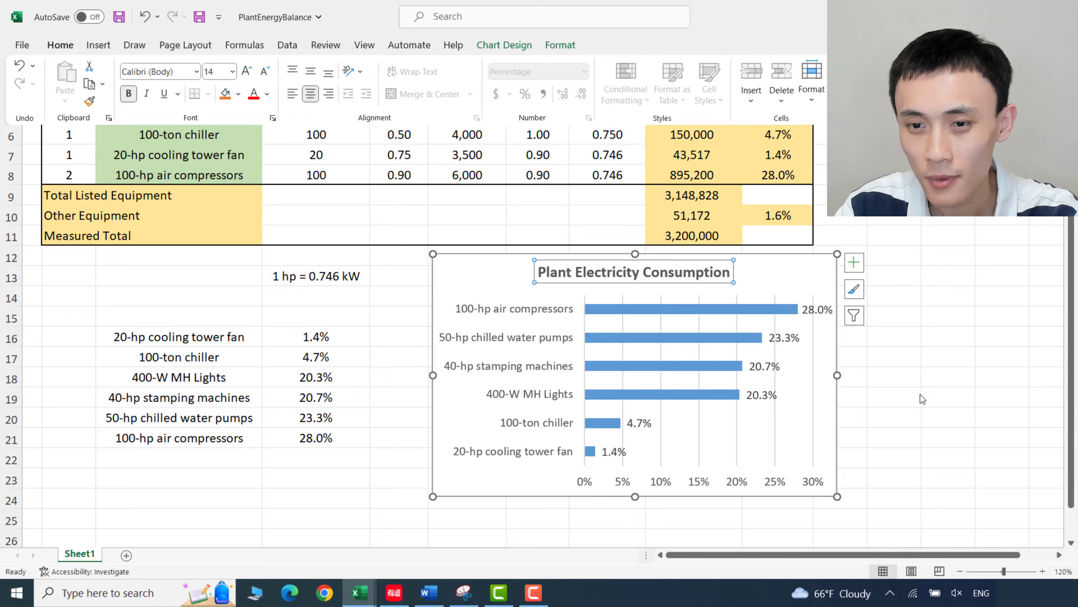
- Thicken the bars of the Plant Electricity Consumption series by setting their gap width to 100%
{"action": "left_click", "coordinate": [713, 309]}
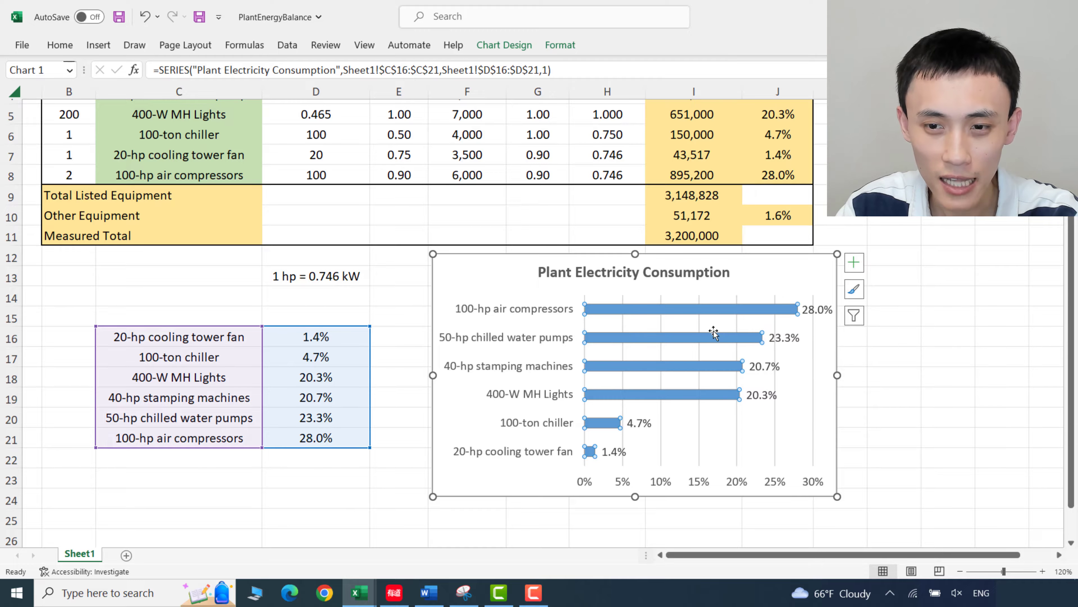
{"action": "right_click", "coordinate": [713, 310]}
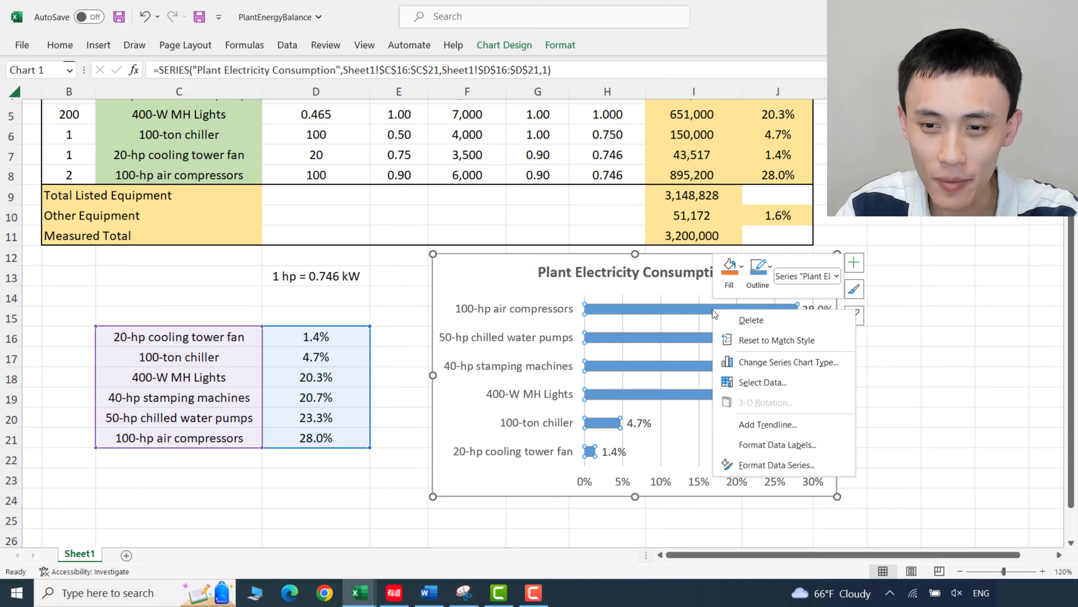
{"action": "left_click", "coordinate": [794, 466]}
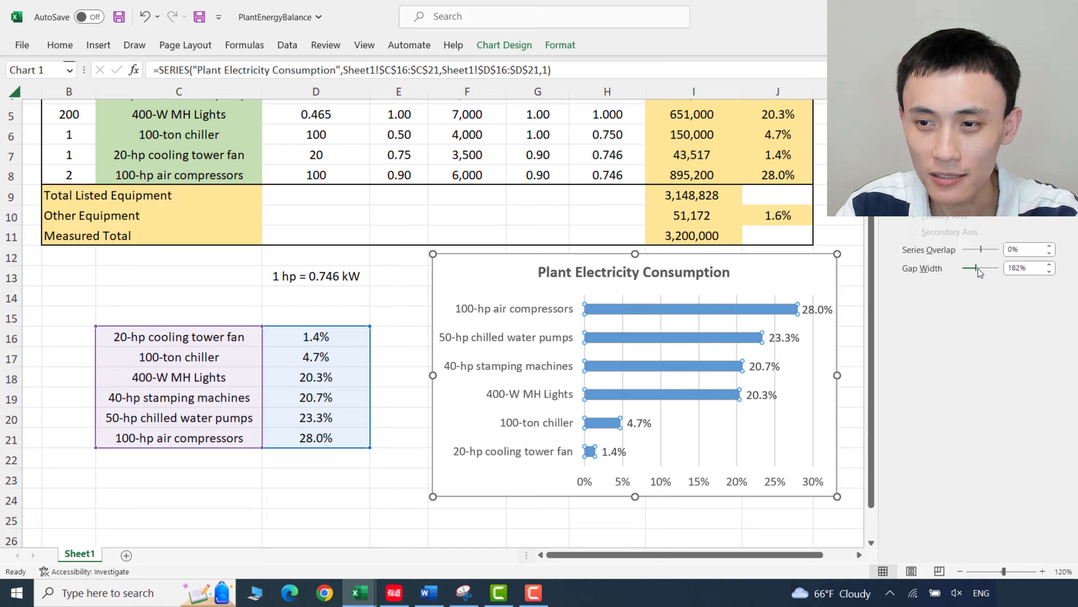
{"action": "left_click_drag", "start_coordinate": [978, 268], "coordinate": [972, 267]}
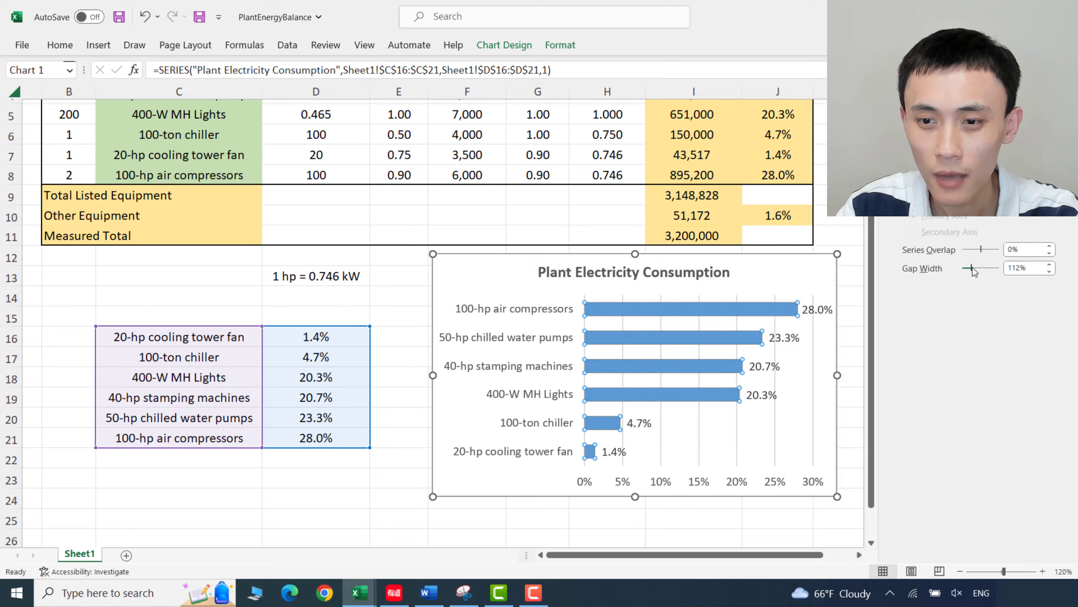
{"action": "left_click", "coordinate": [1019, 267]}
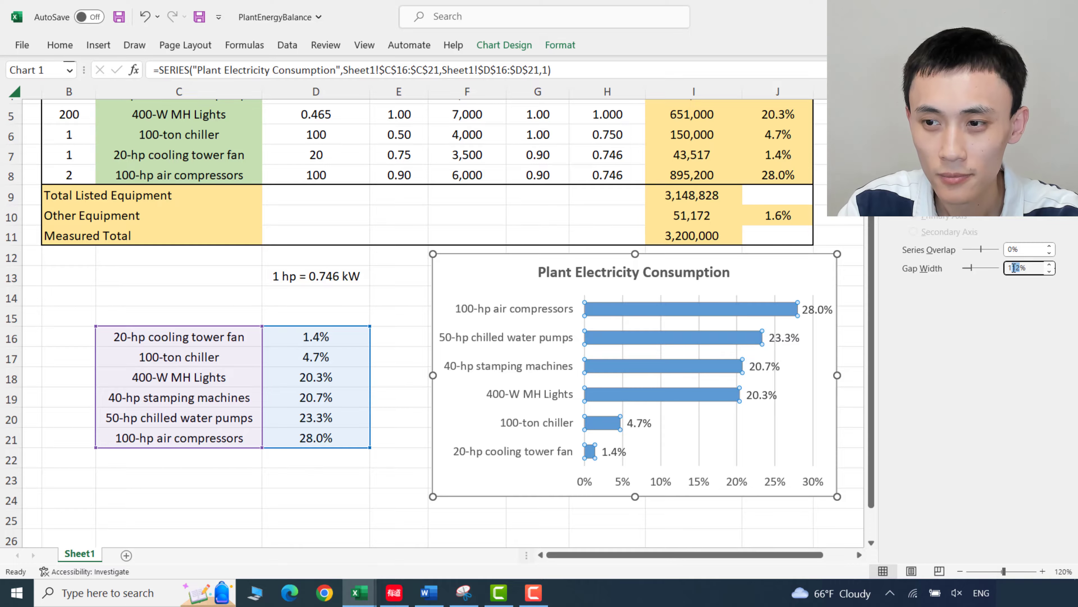
{"action": "type", "text": "00"}
{"action": "key", "text": "Return"}
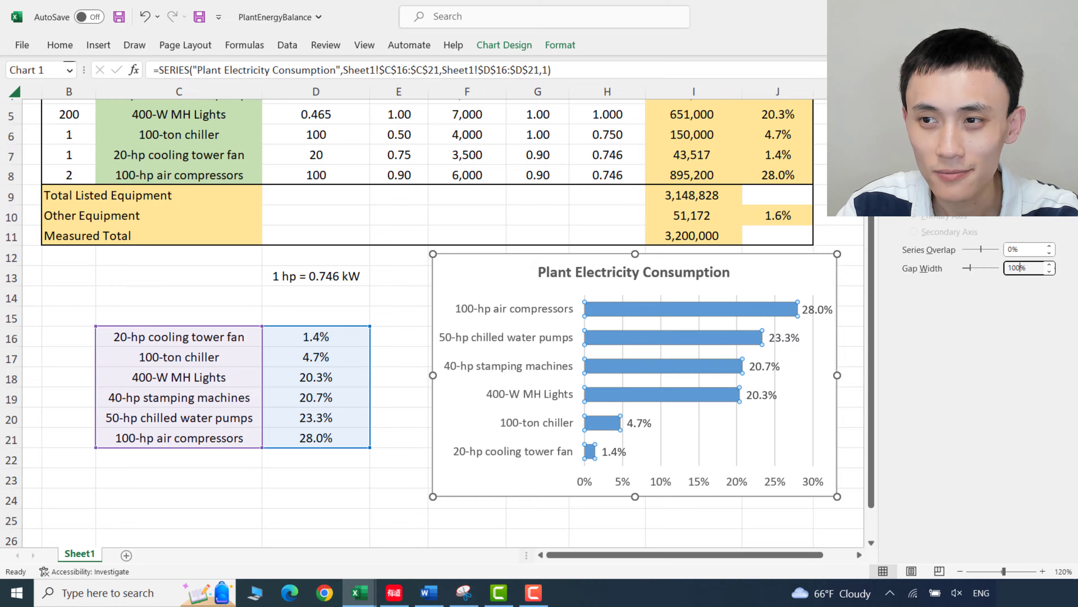
{"action": "left_click", "coordinate": [1057, 98]}
{"action": "left_click", "coordinate": [948, 298]}
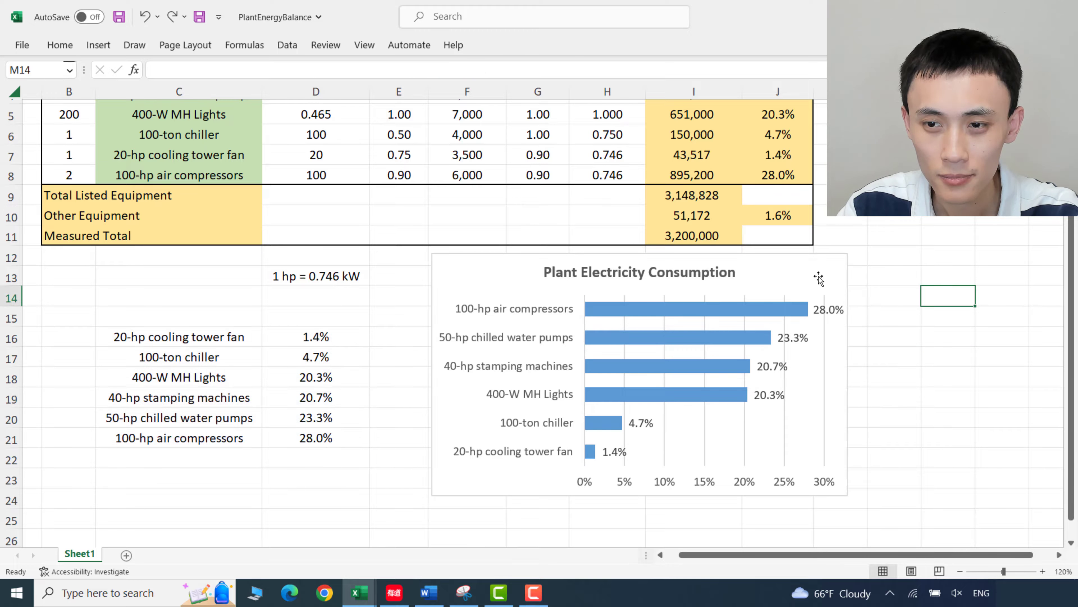
- Reduce the chart's height by raising its lower edge to the bottom of row 22
{"action": "left_click", "coordinate": [819, 277]}
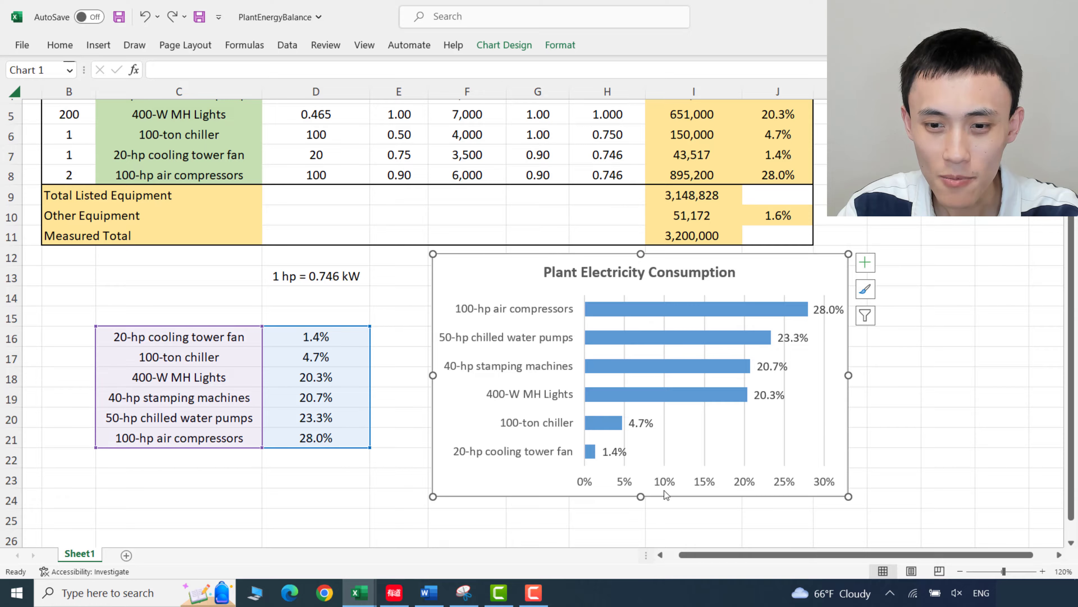
{"action": "left_click_drag", "start_coordinate": [641, 496], "coordinate": [641, 468]}
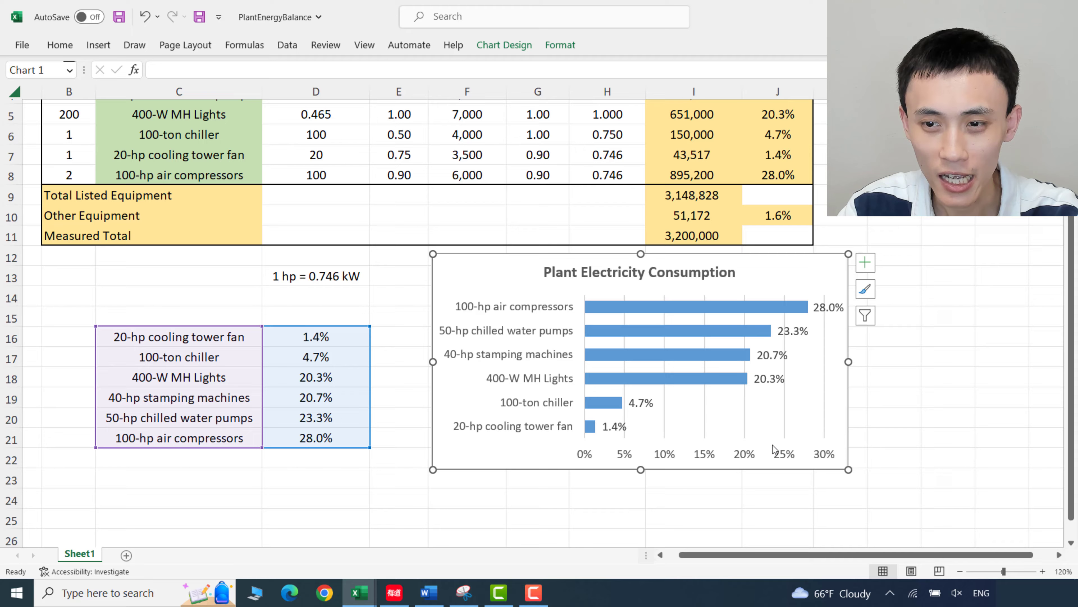
{"action": "left_click", "coordinate": [879, 443]}
{"action": "scroll", "coordinate": [887, 379], "scroll_direction": "up", "scroll_amount": 1}
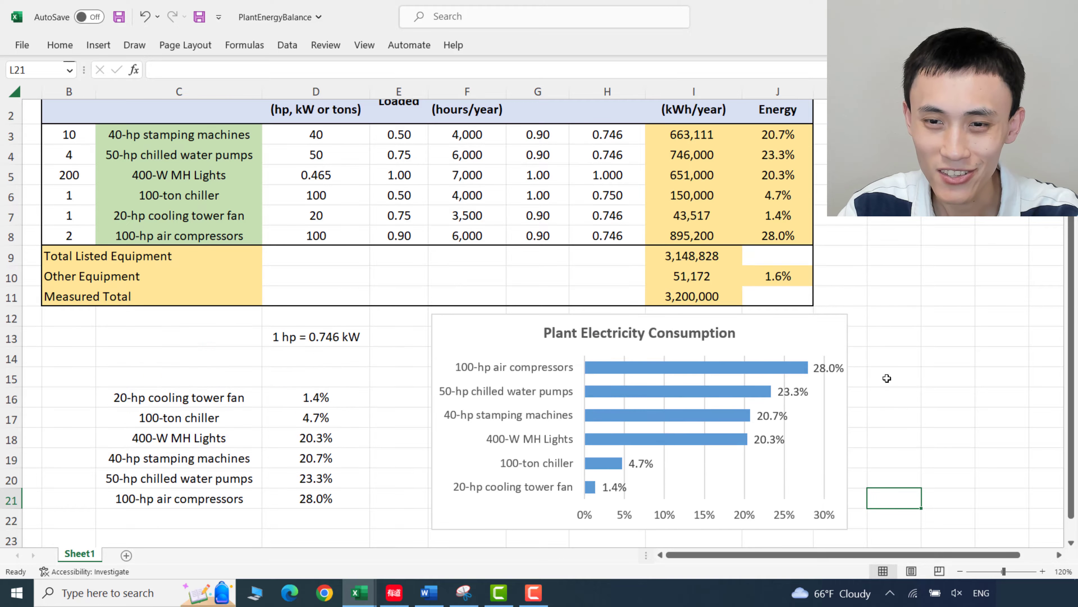